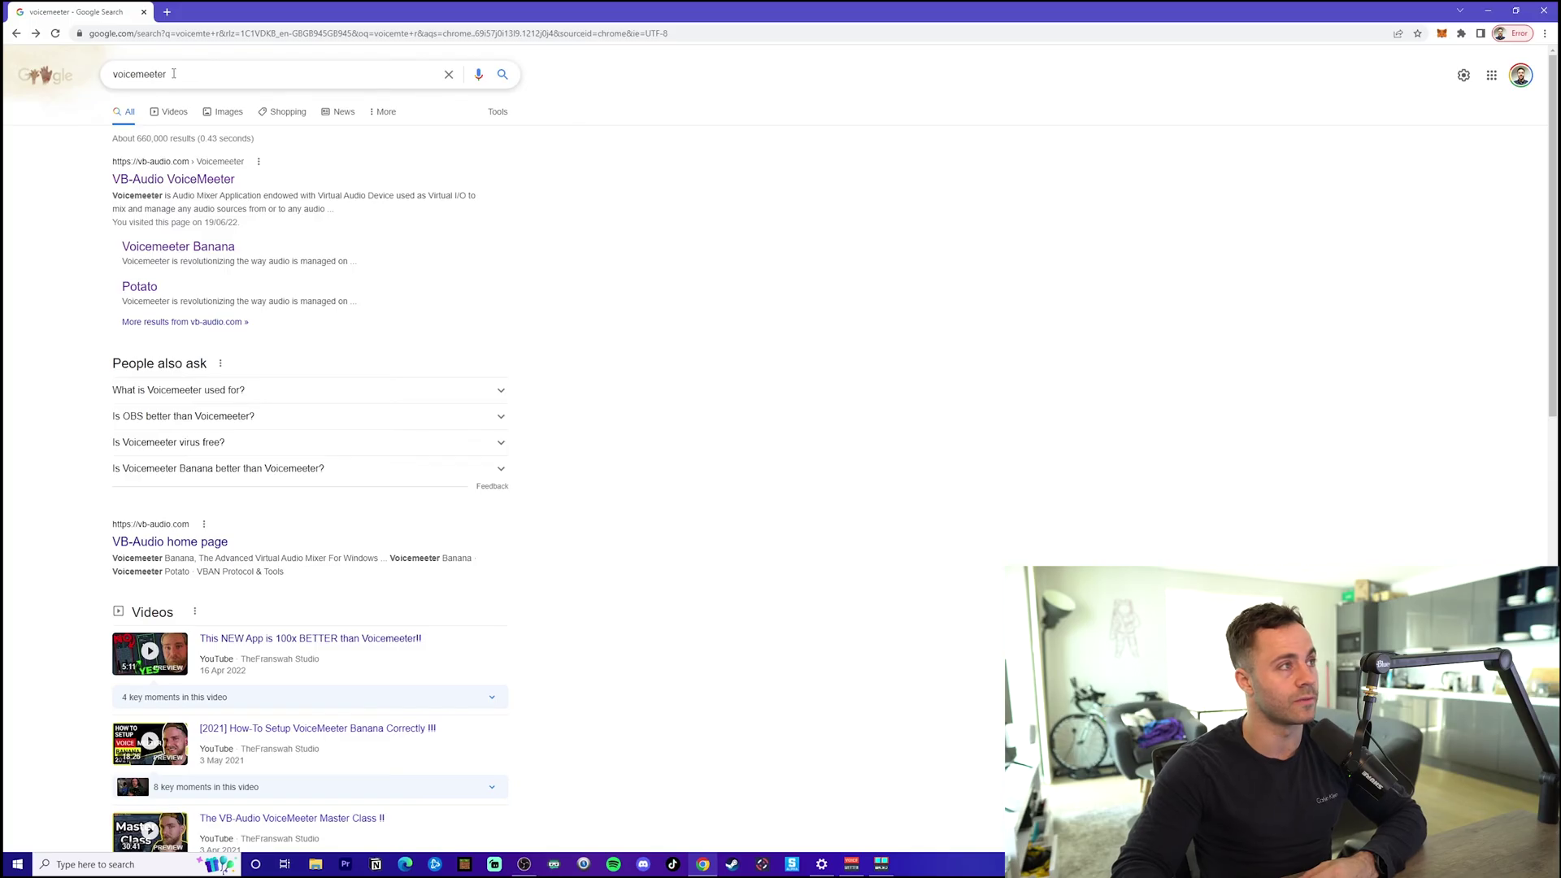
- Open the VB-Audio VoiceMeeter result and browse the Voicemeeter Banana page
click(173, 179)
click(732, 145)
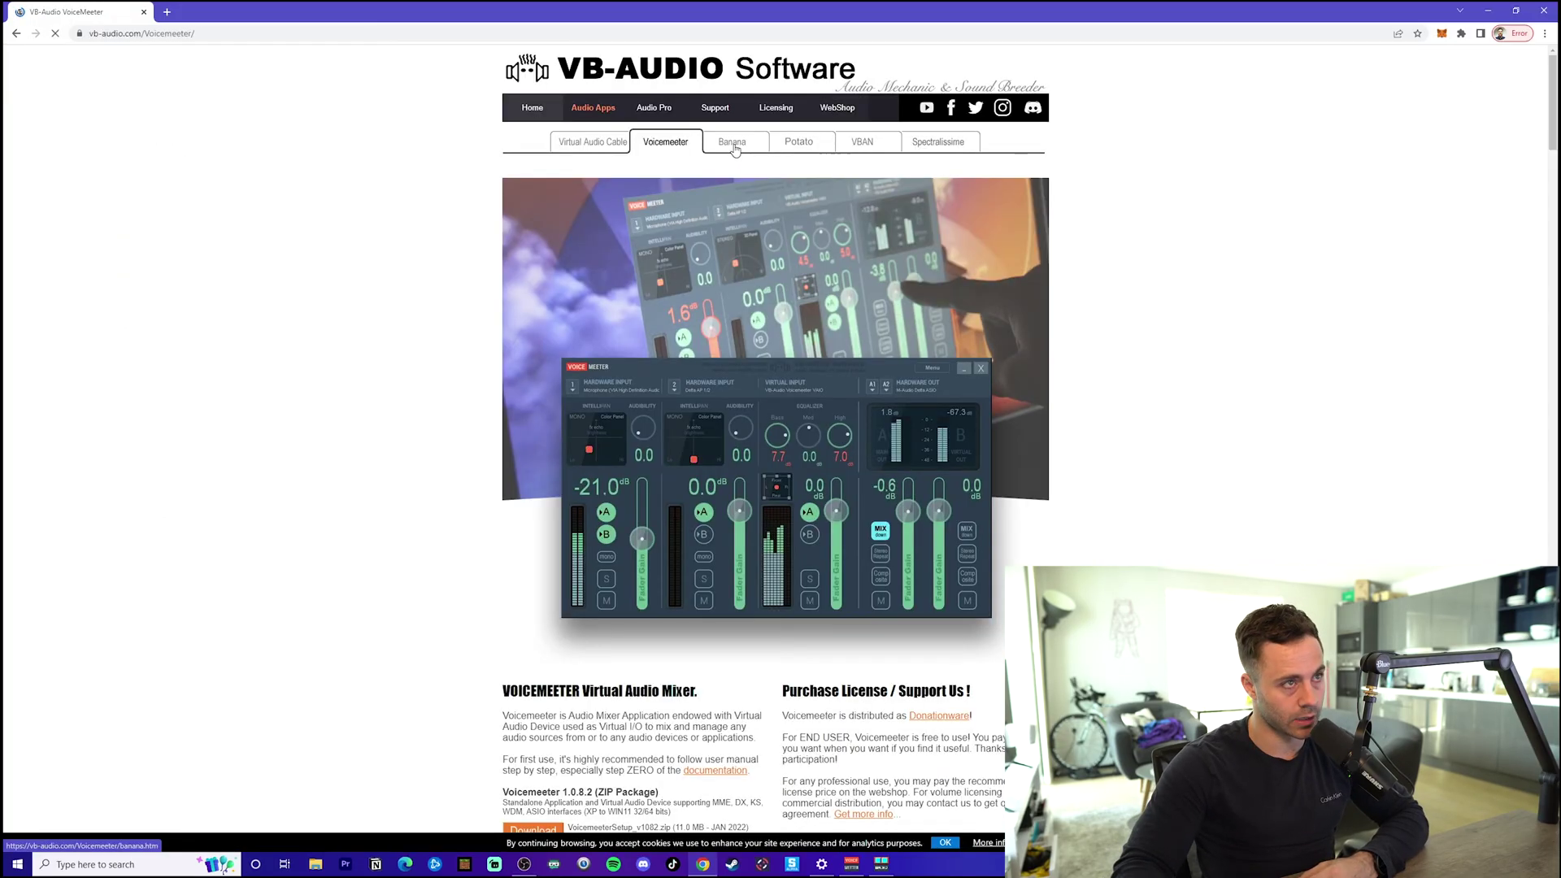
scroll(957, 295, down, 4)
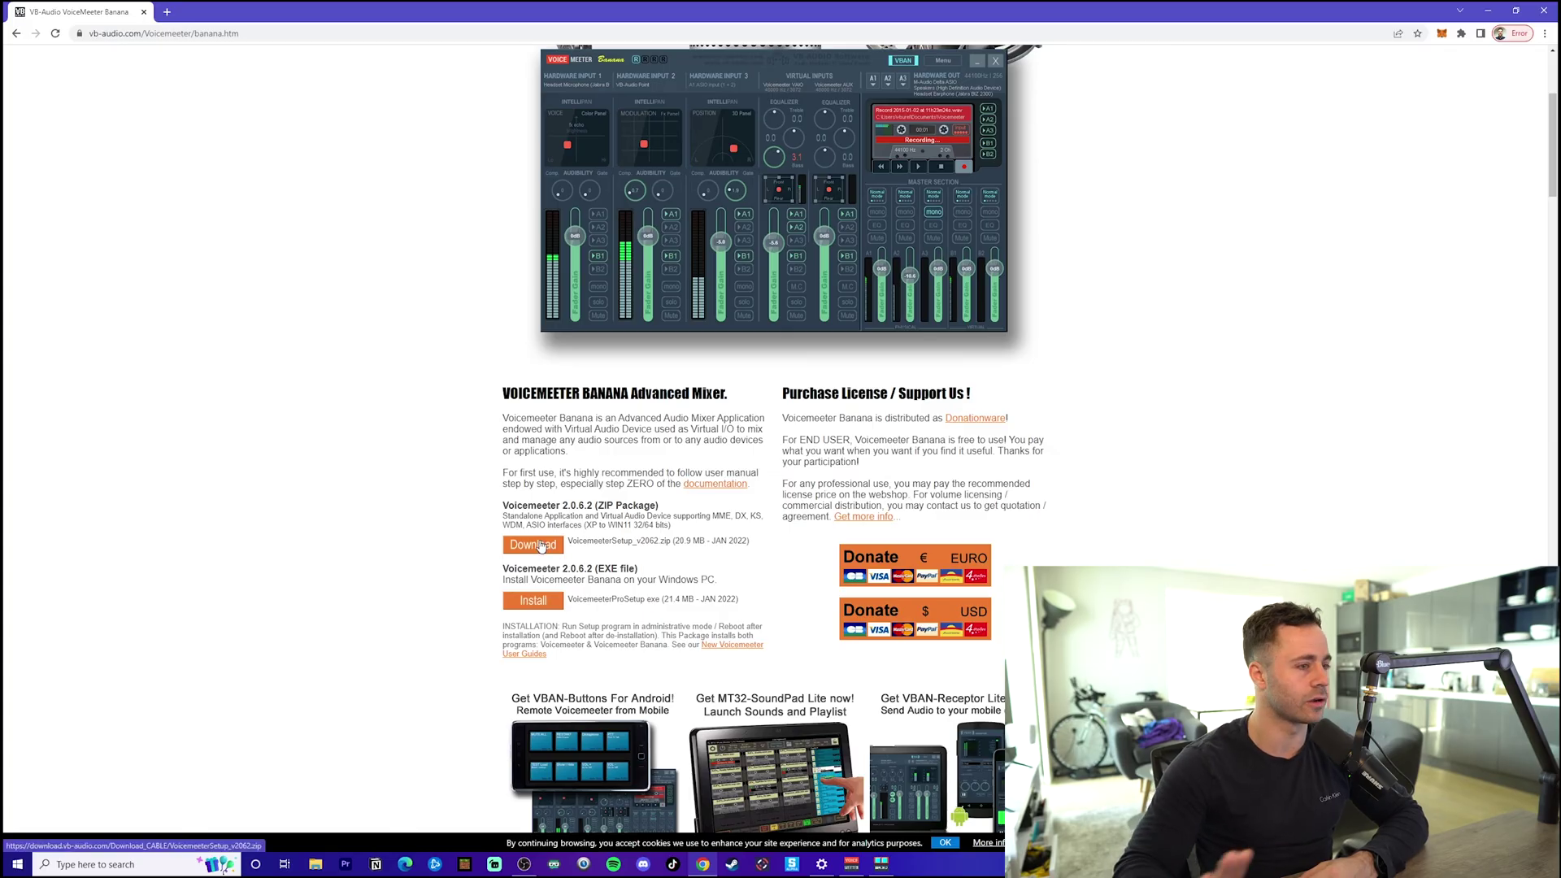
scroll(549, 505, up, 3)
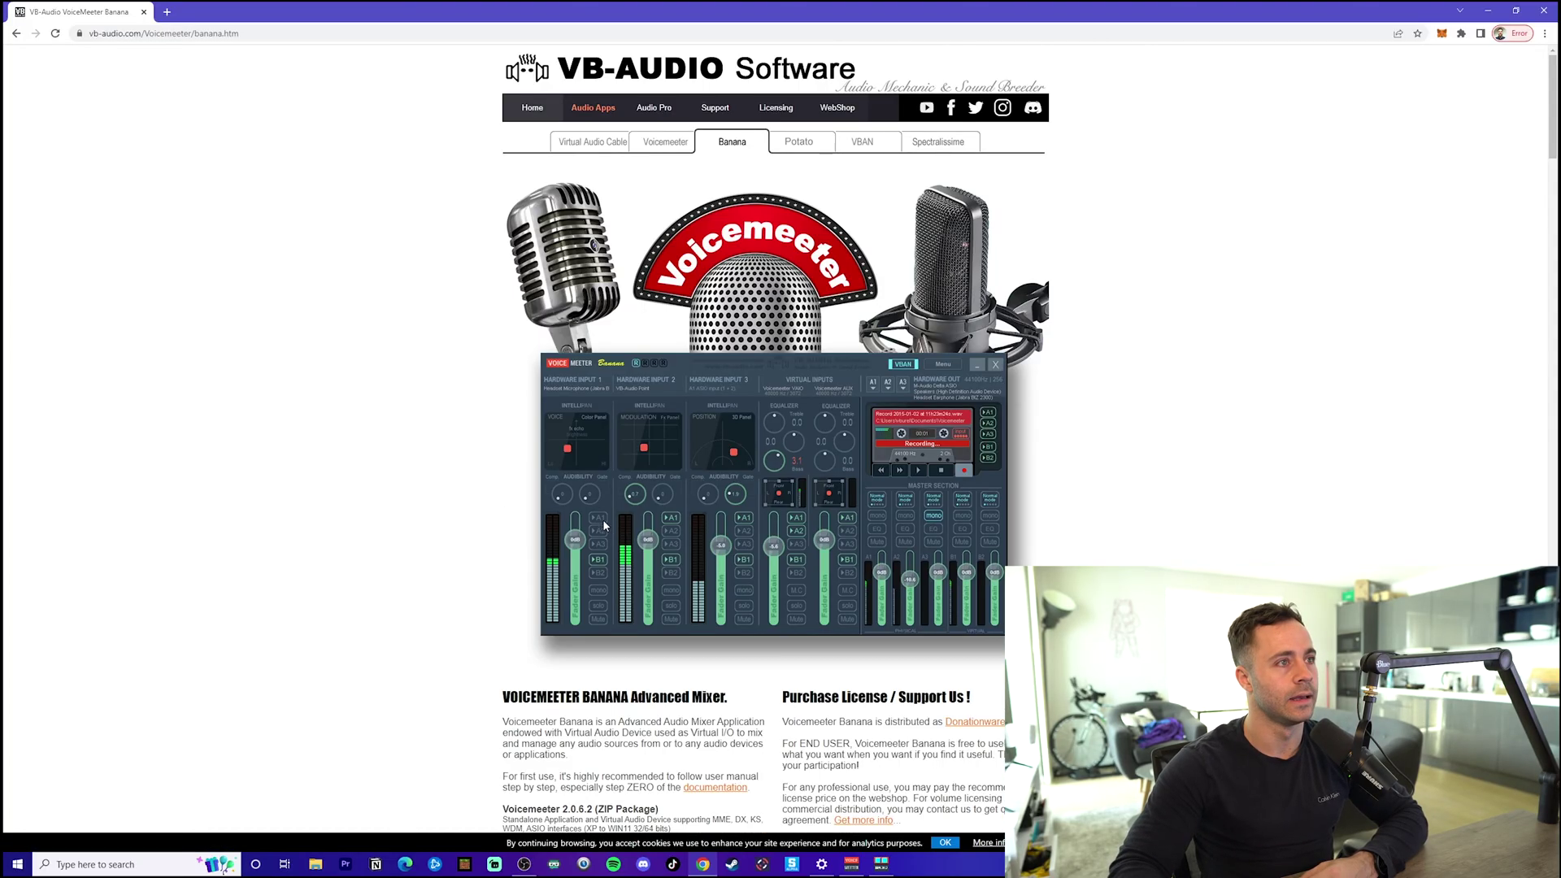
- Go to the VB-CABLE Virtual Audio Cable page and cancel the Windows driver download
click(602, 149)
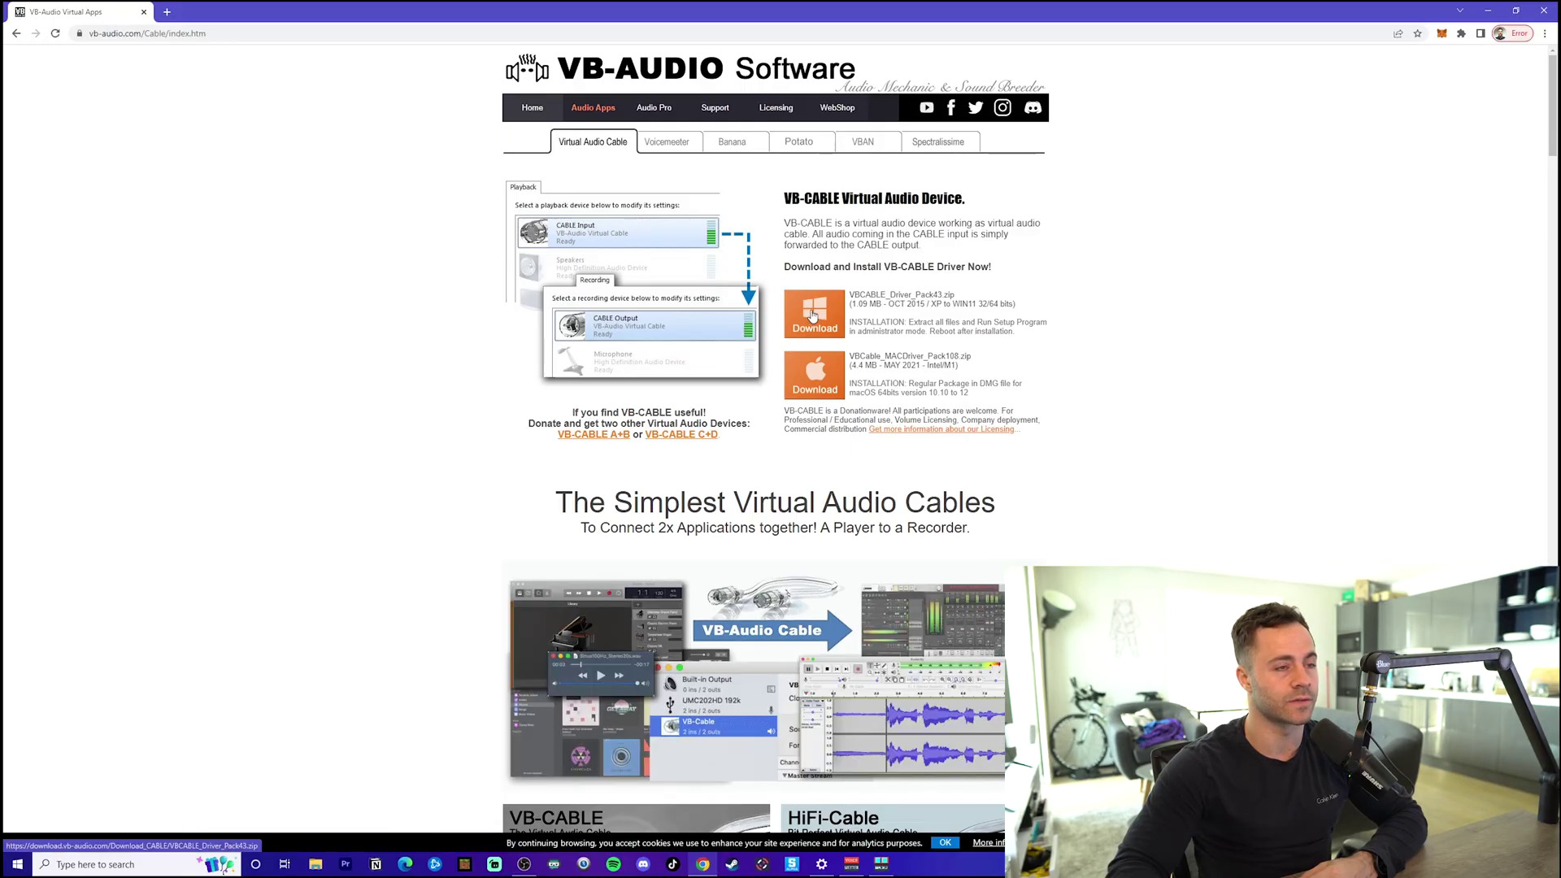
click(813, 317)
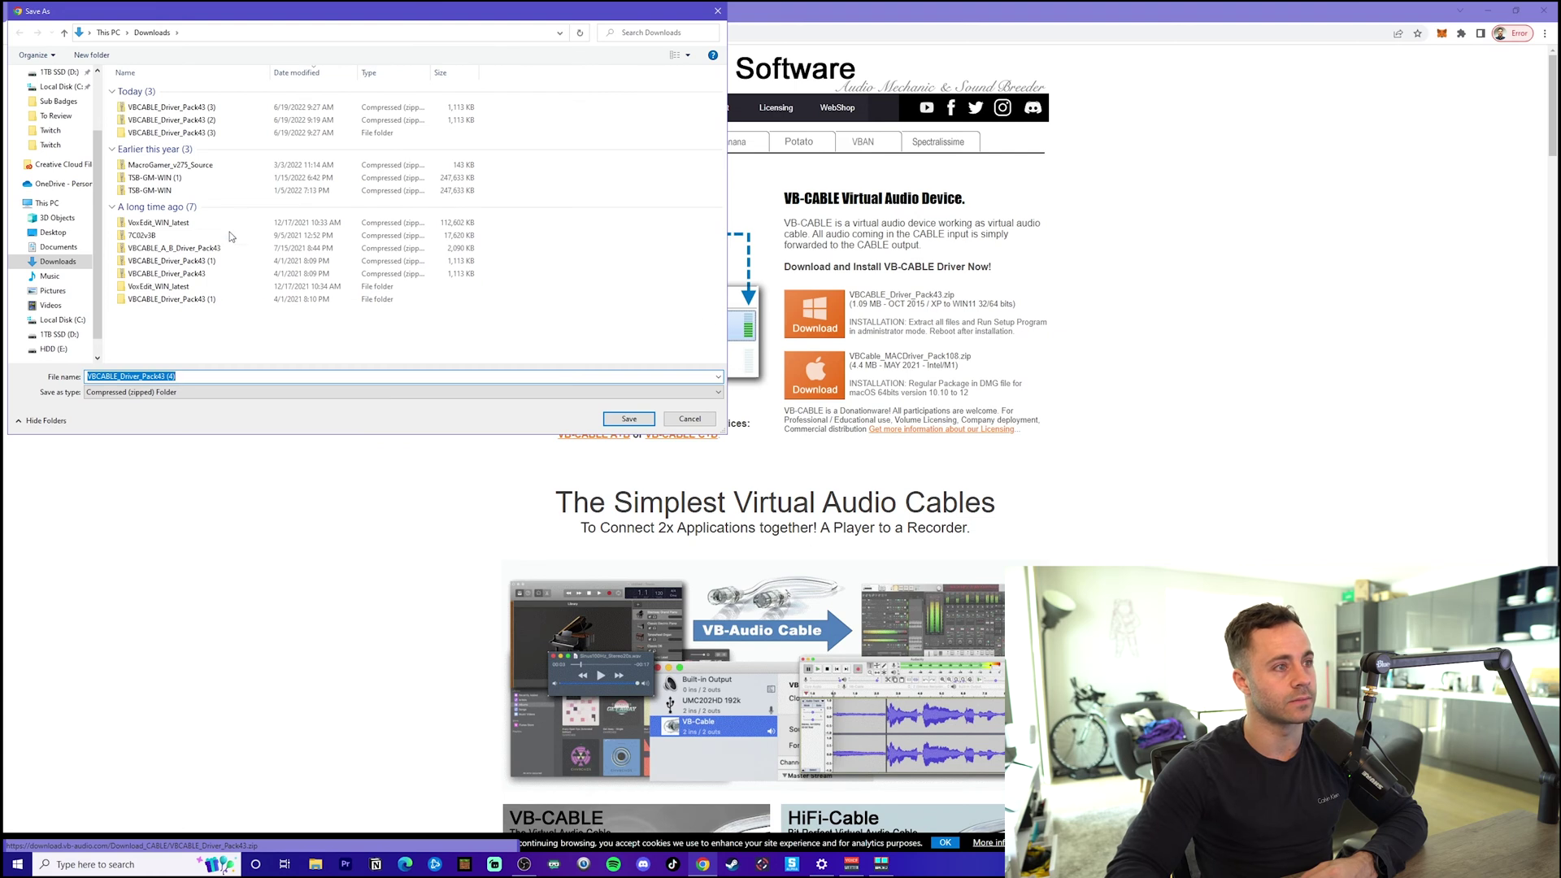
click(667, 419)
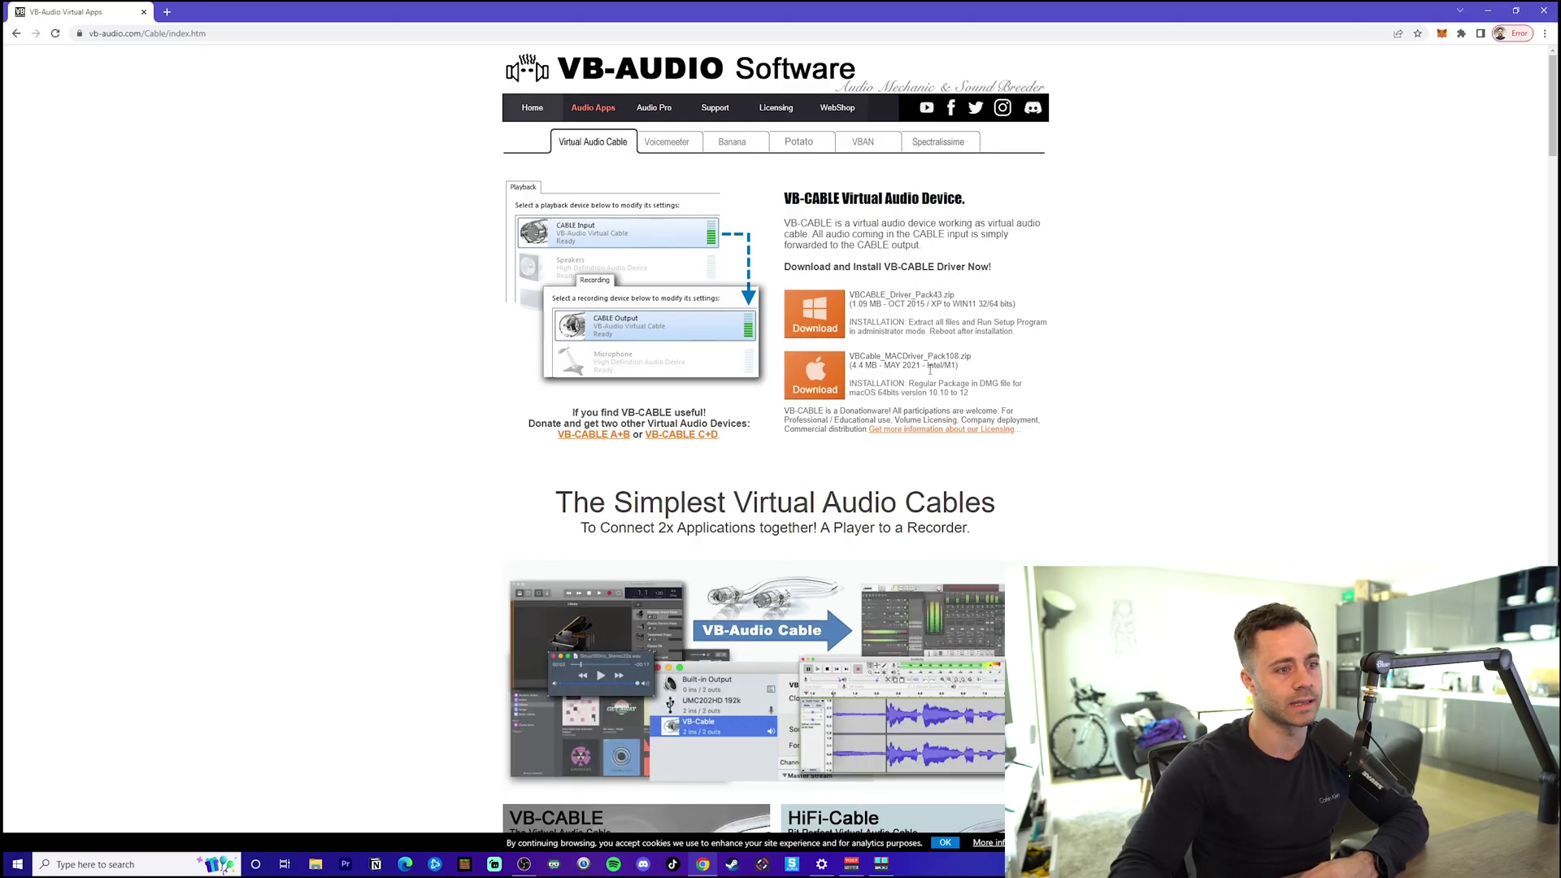
- In System > Sound settings, choose Line In (Realtek(R) Audio) as the input device
key(super+i)
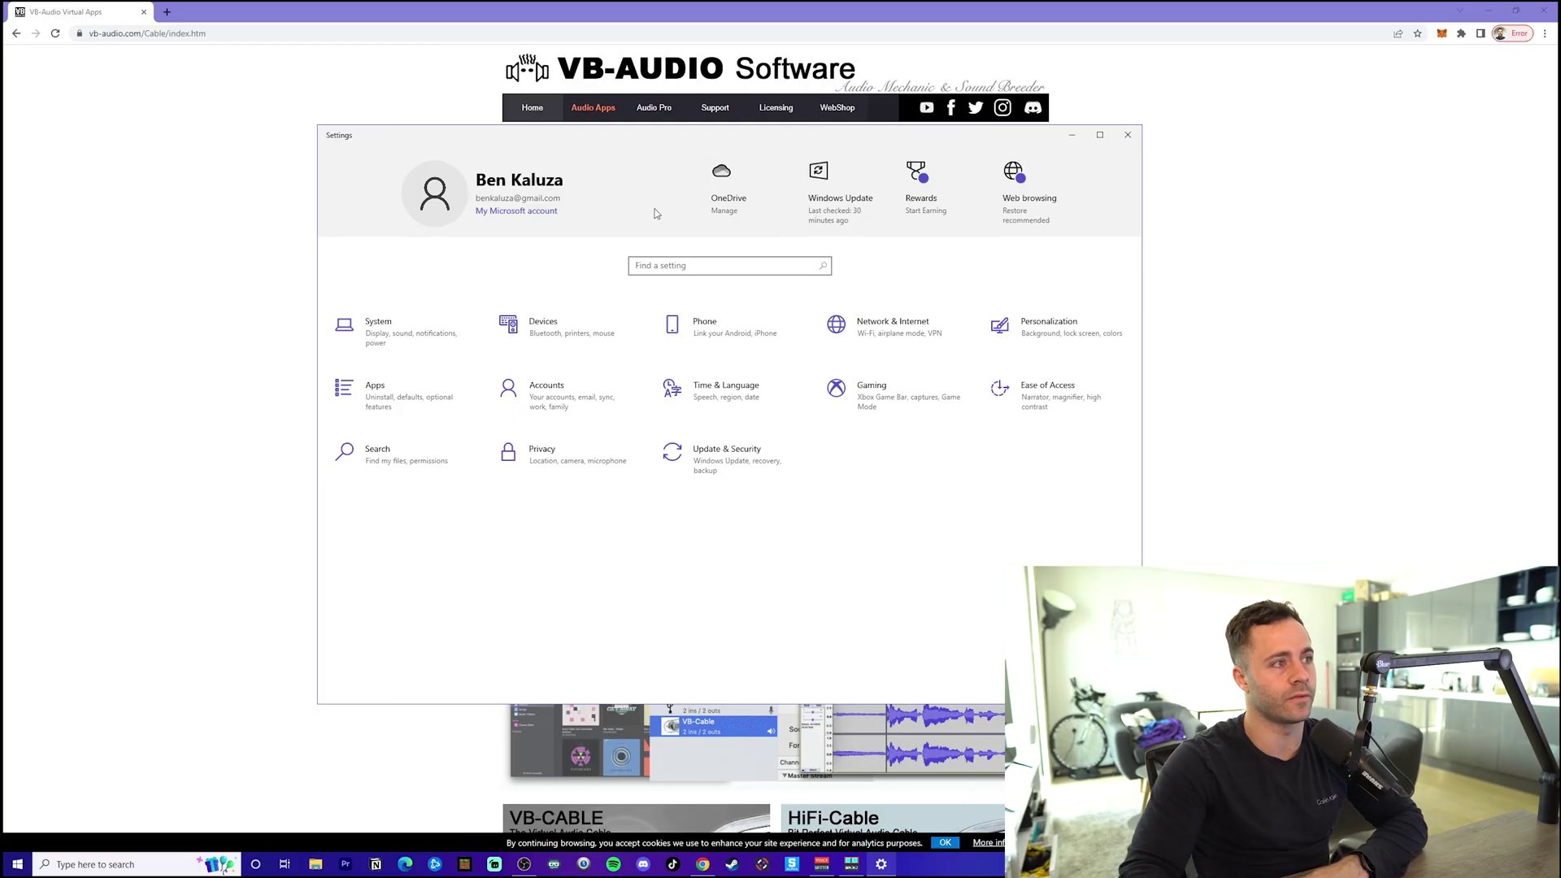
click(449, 329)
click(388, 292)
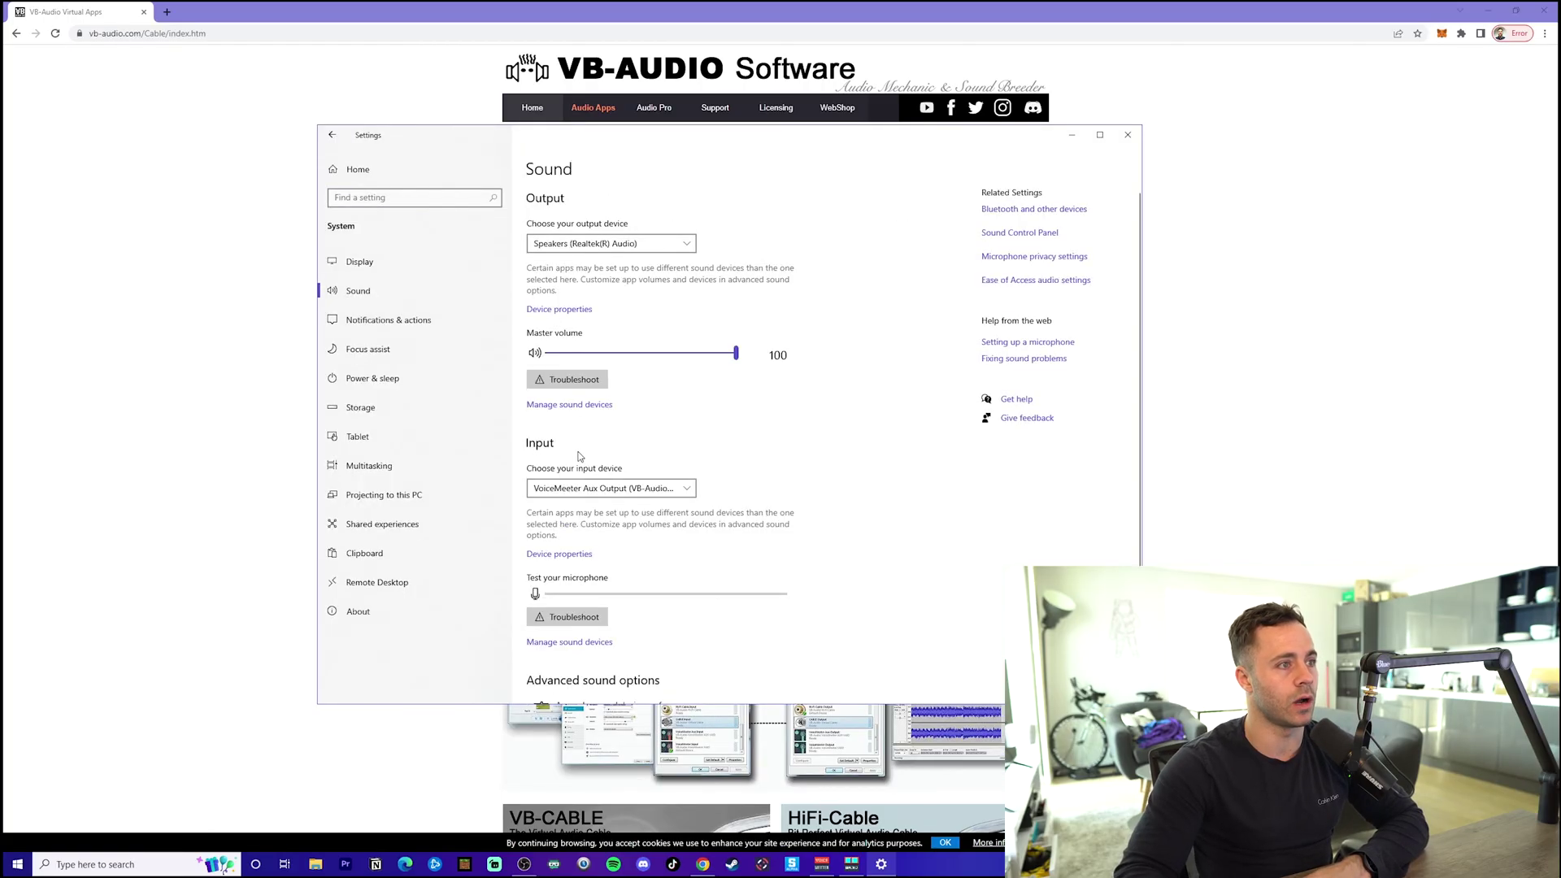
click(610, 488)
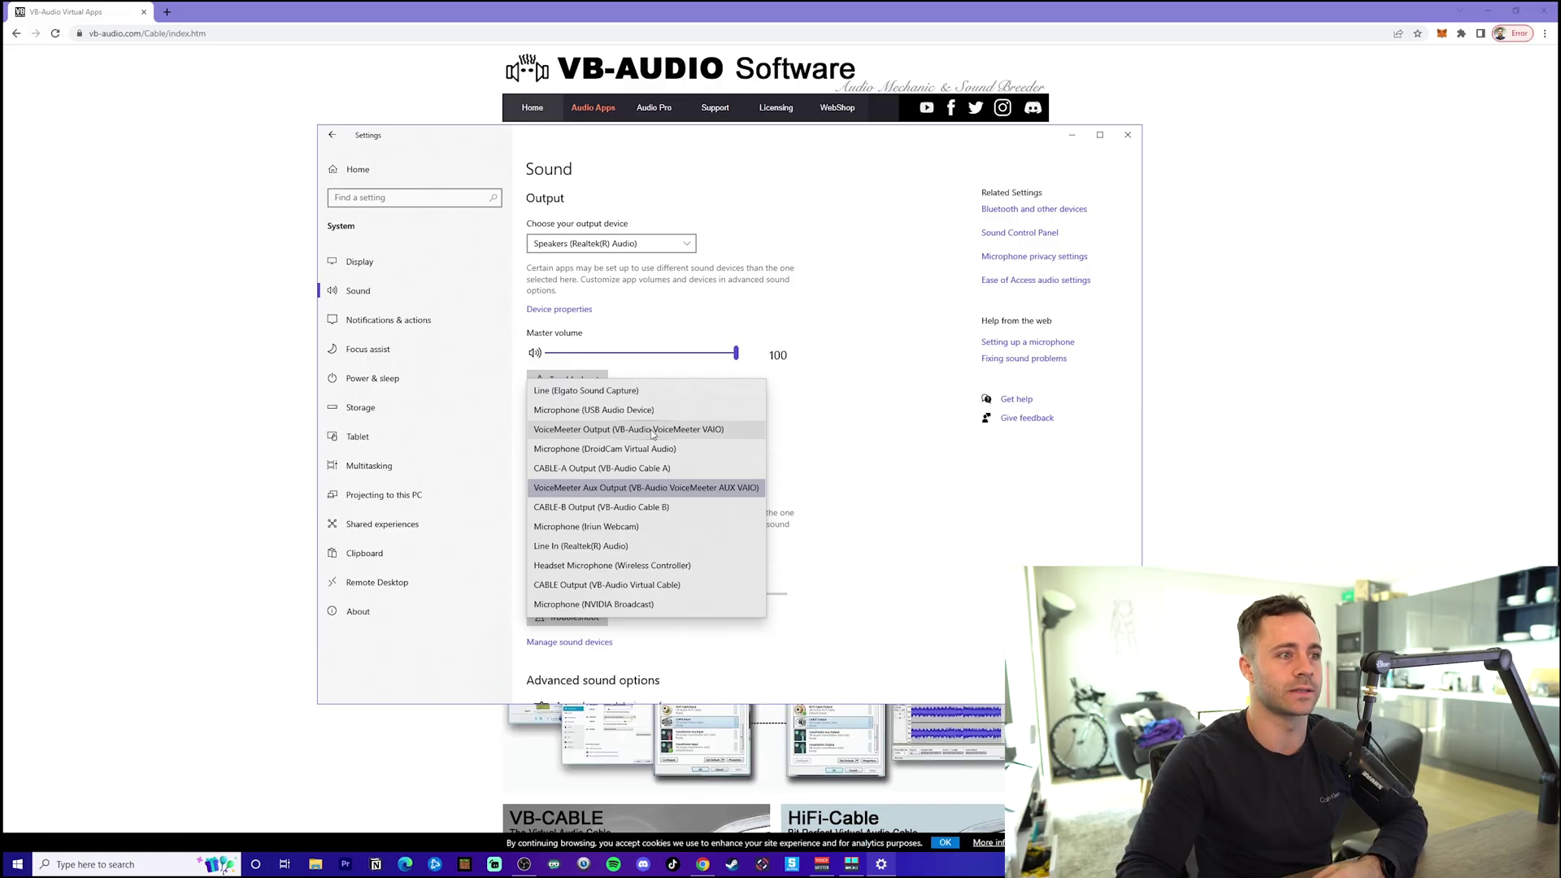
click(826, 458)
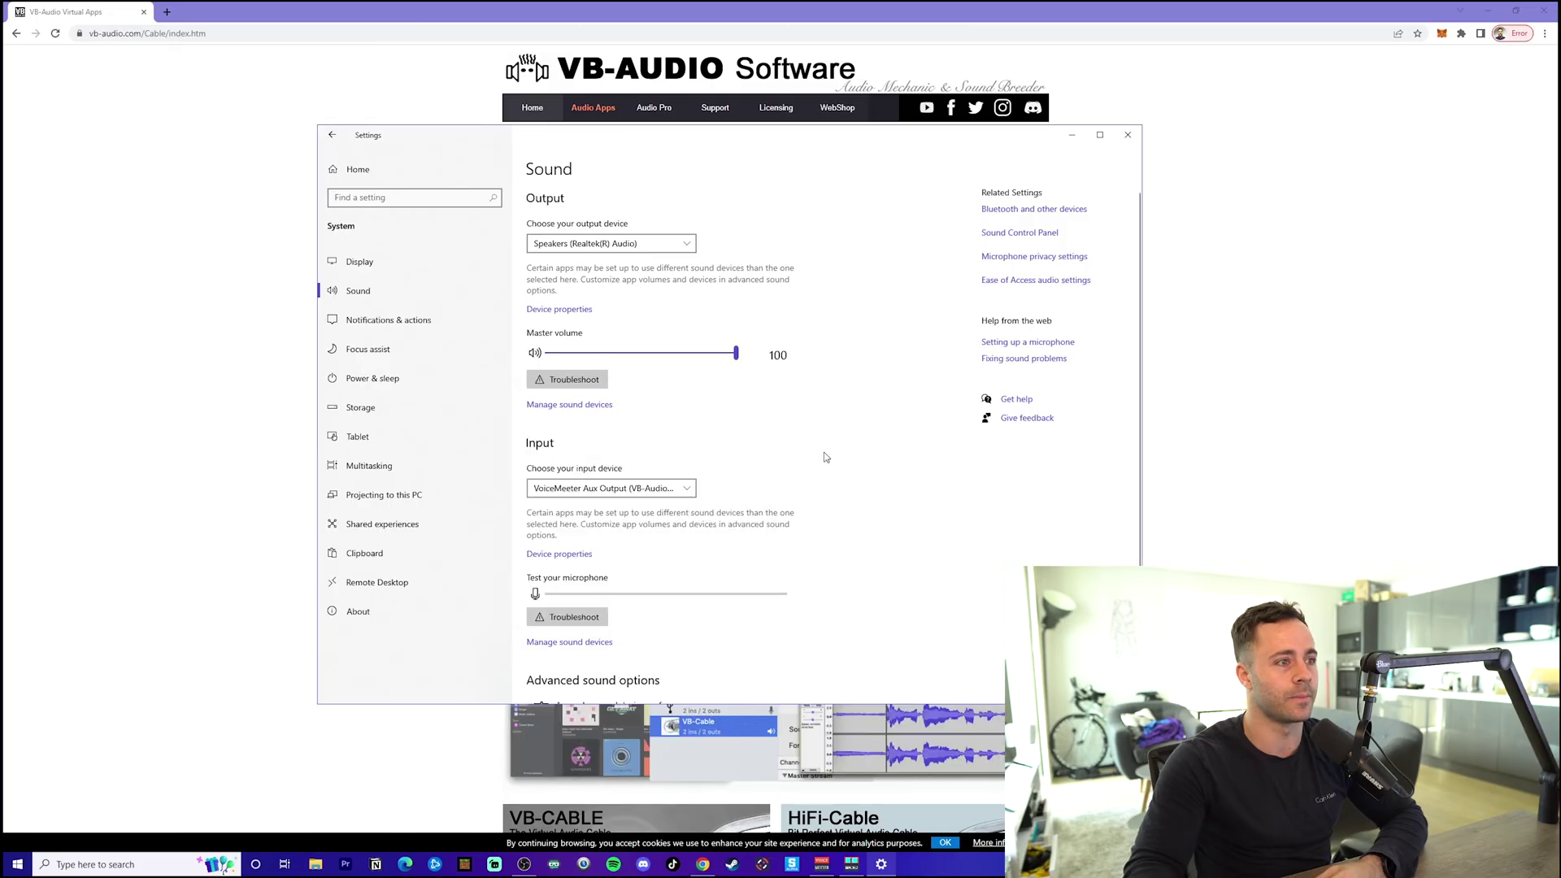
click(618, 488)
click(622, 489)
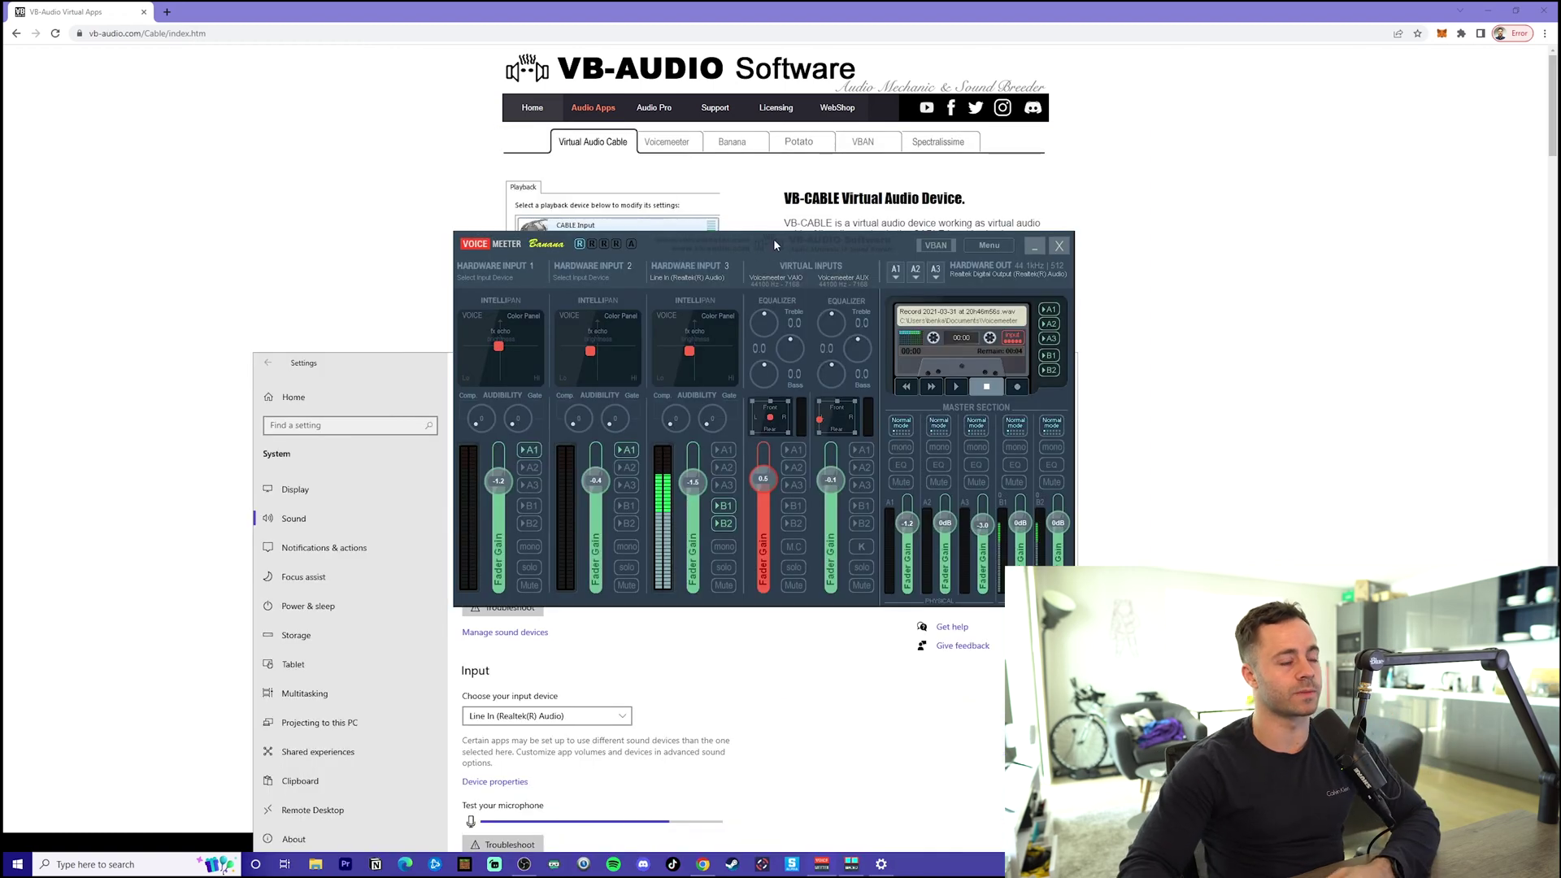
drag(800, 246, 818, 240)
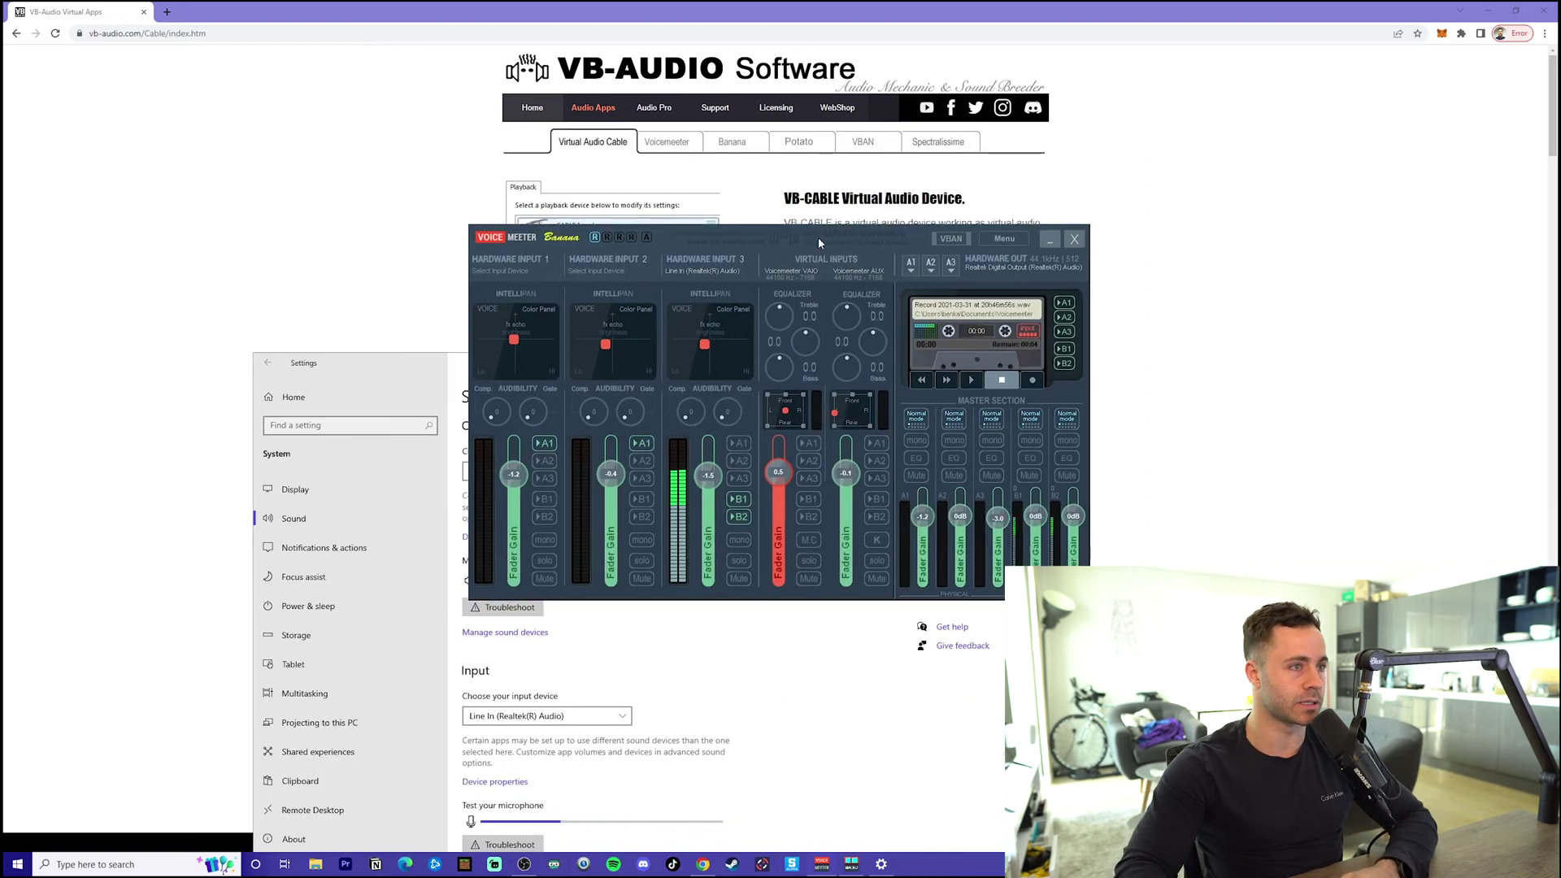
click(701, 266)
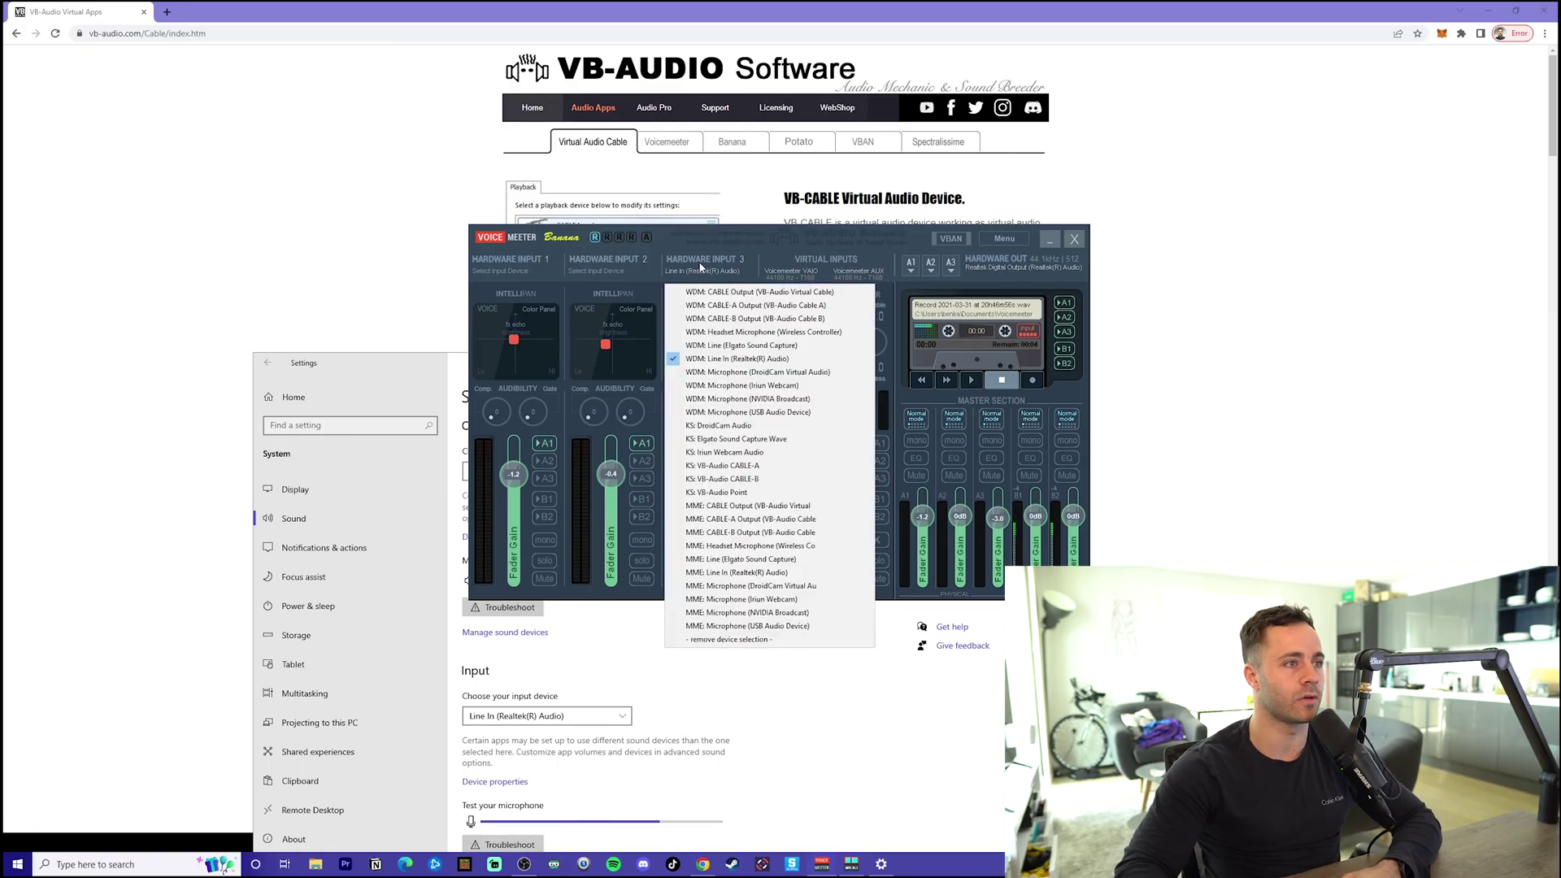
click(752, 363)
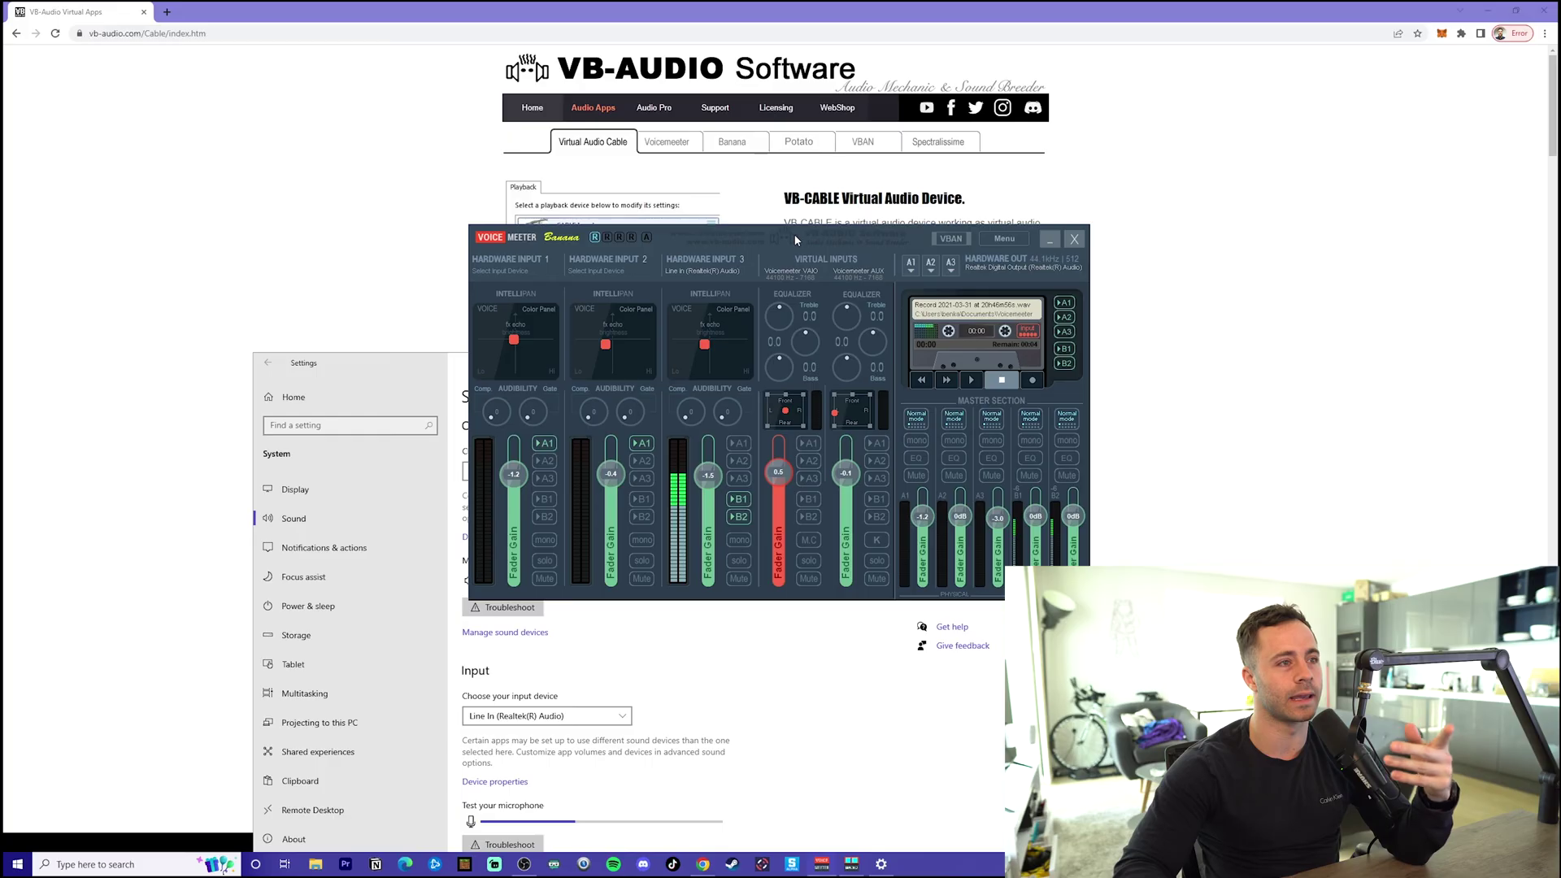
- Route Hardware Input 3 to bus B1 and arrange the mixer beside the Sound settings
click(739, 498)
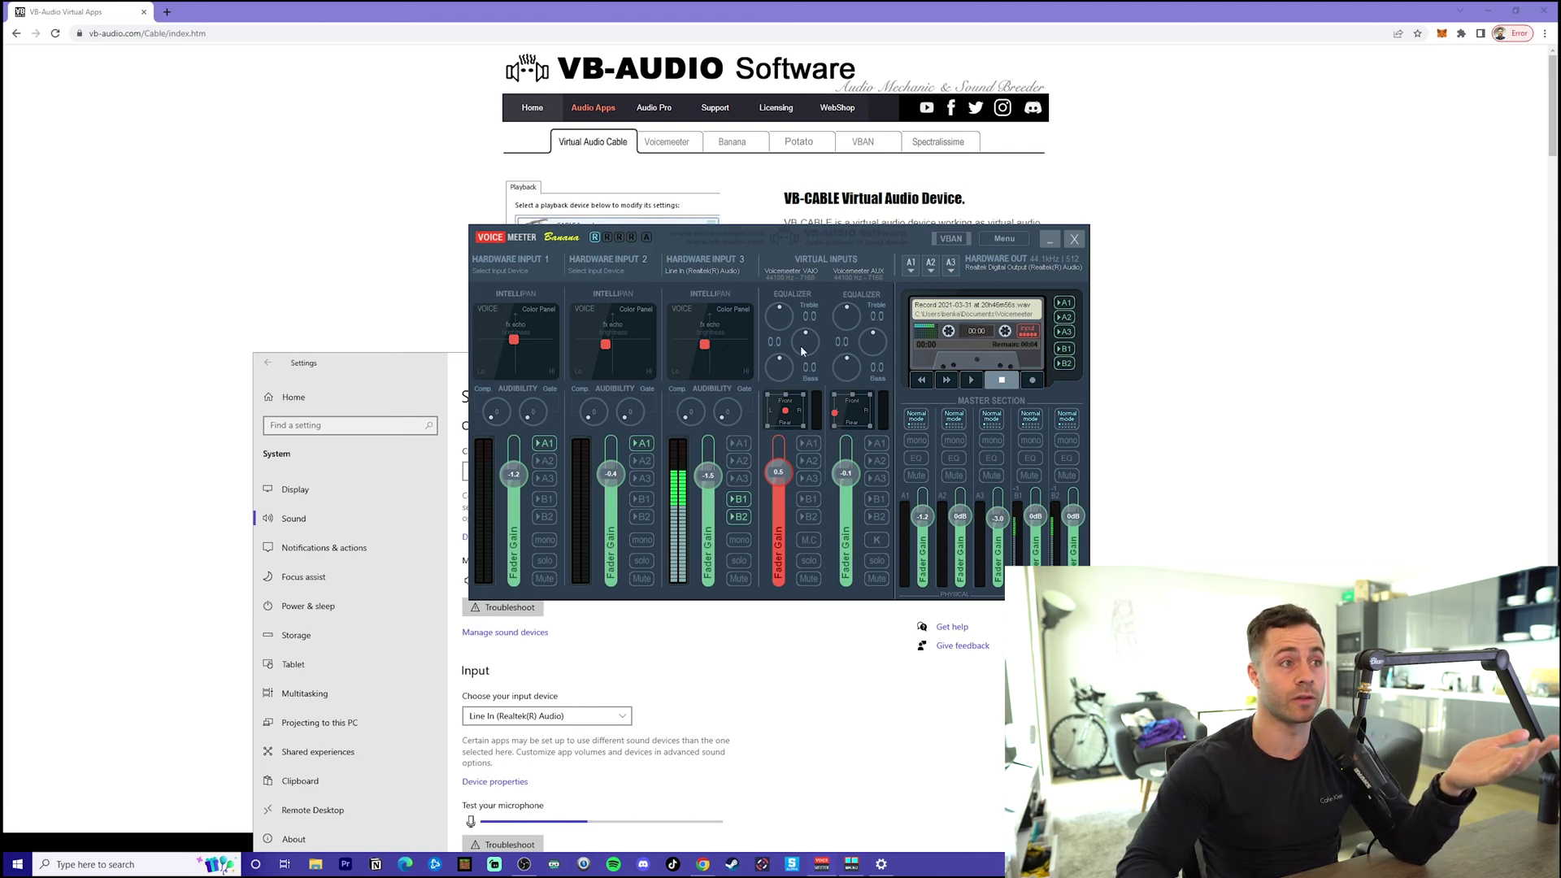
drag(798, 241, 1084, 160)
drag(504, 363, 324, 152)
click(366, 506)
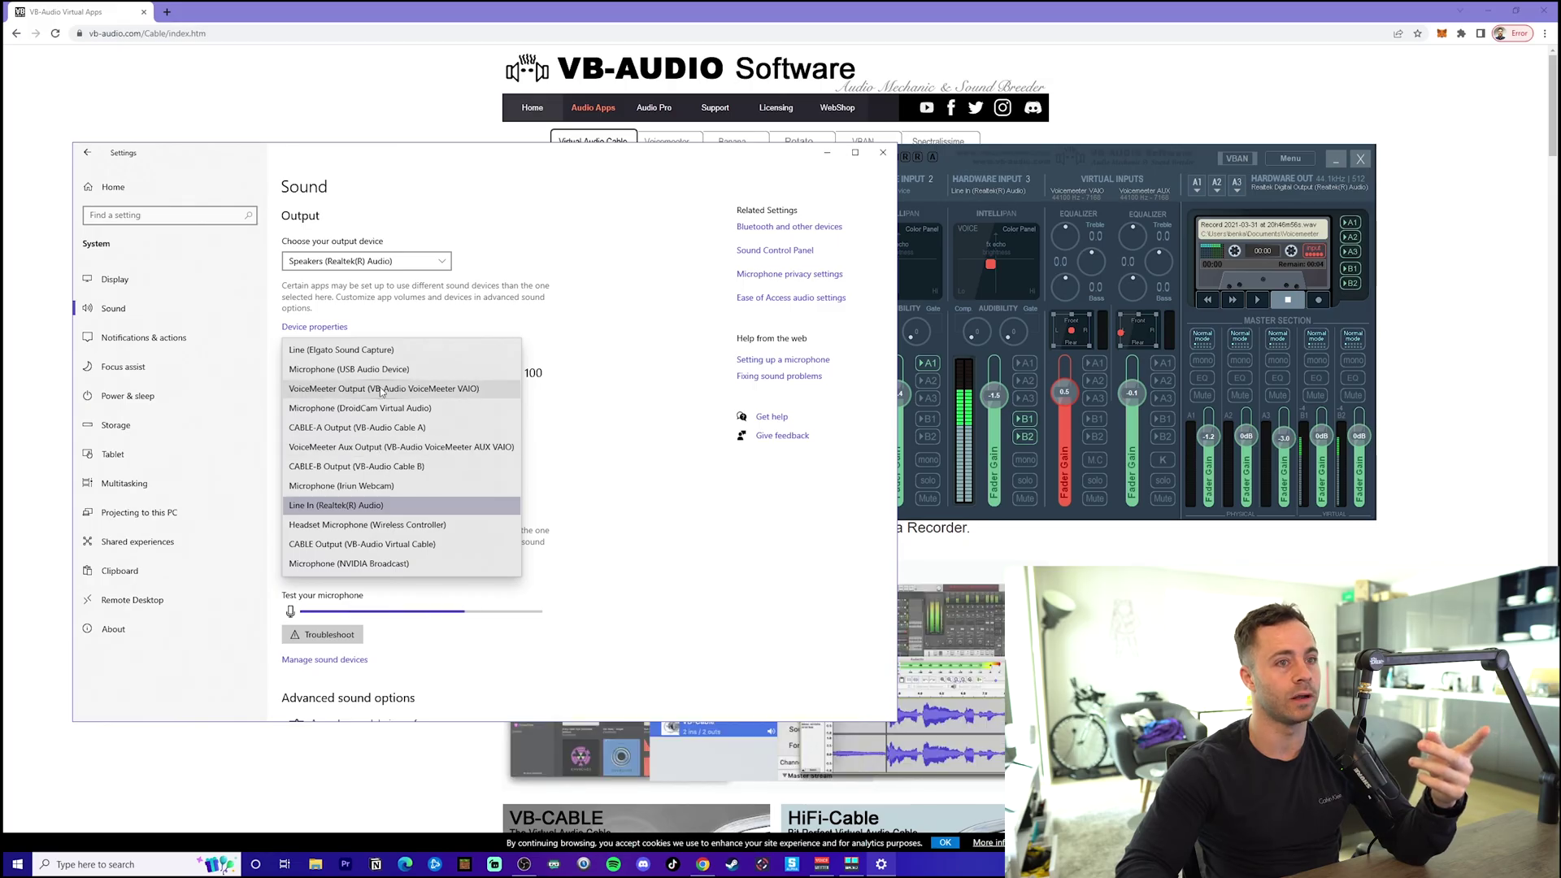
click(1189, 153)
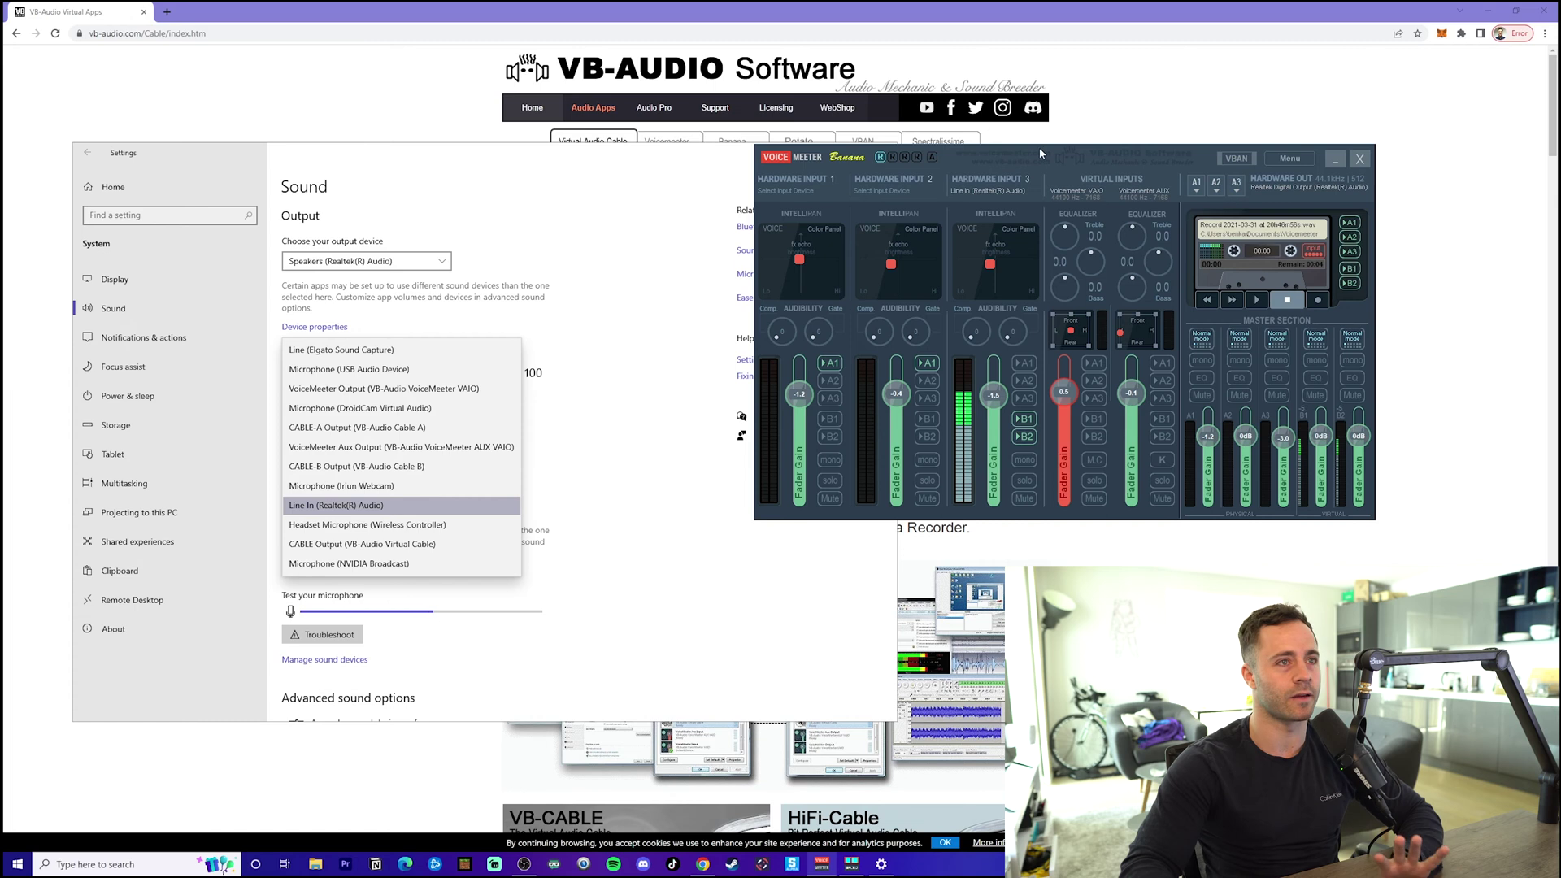
- Select WDM: Speakers (Realtek(R) Audio) as the A1 hardware output
drag(1049, 165, 828, 185)
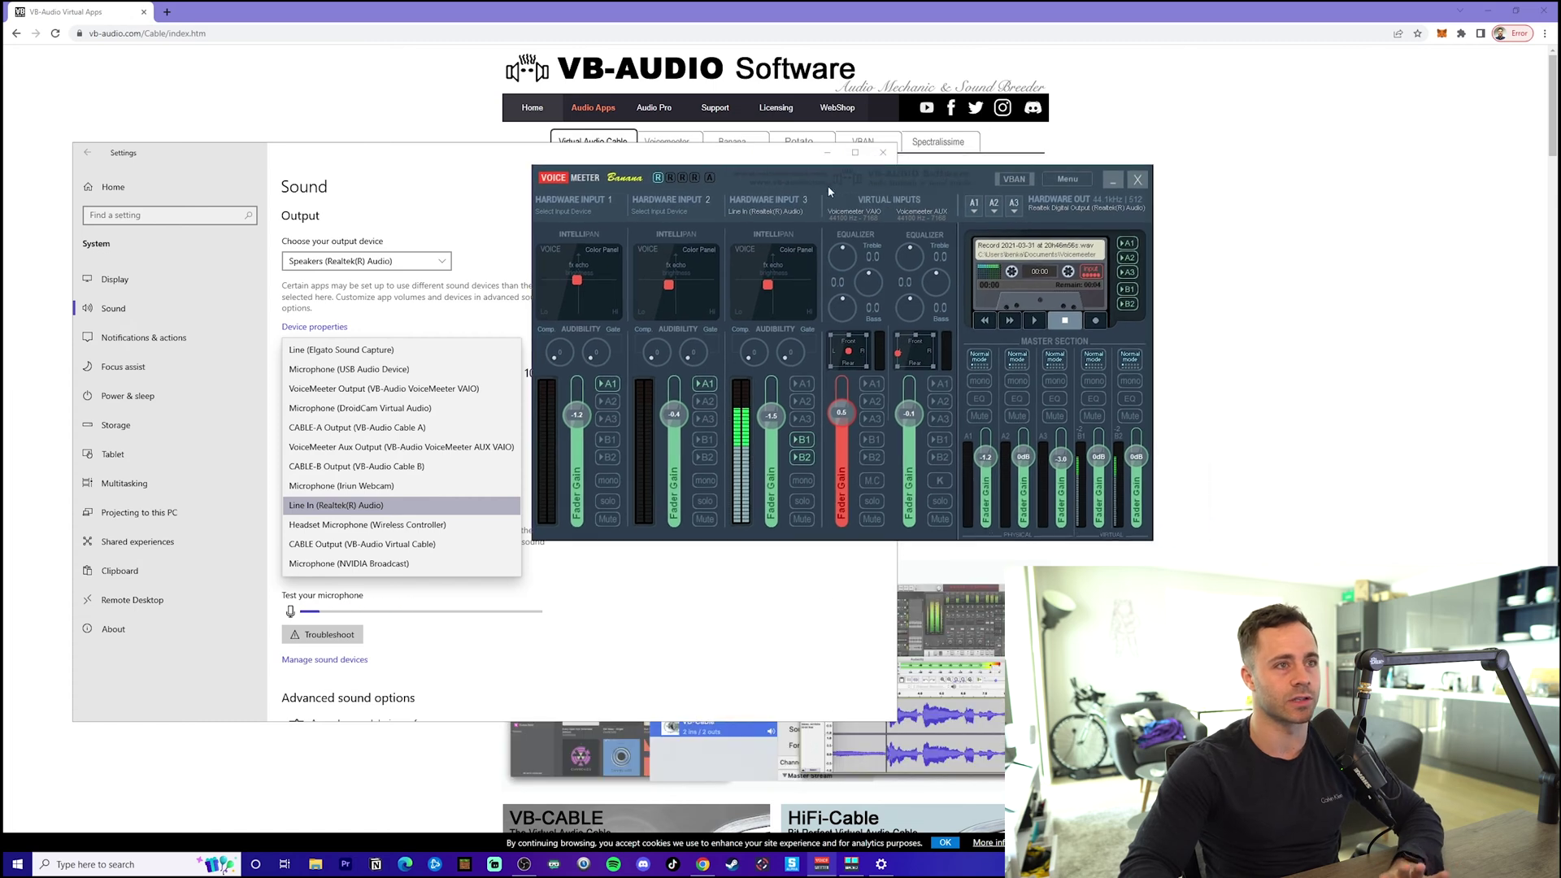
click(980, 209)
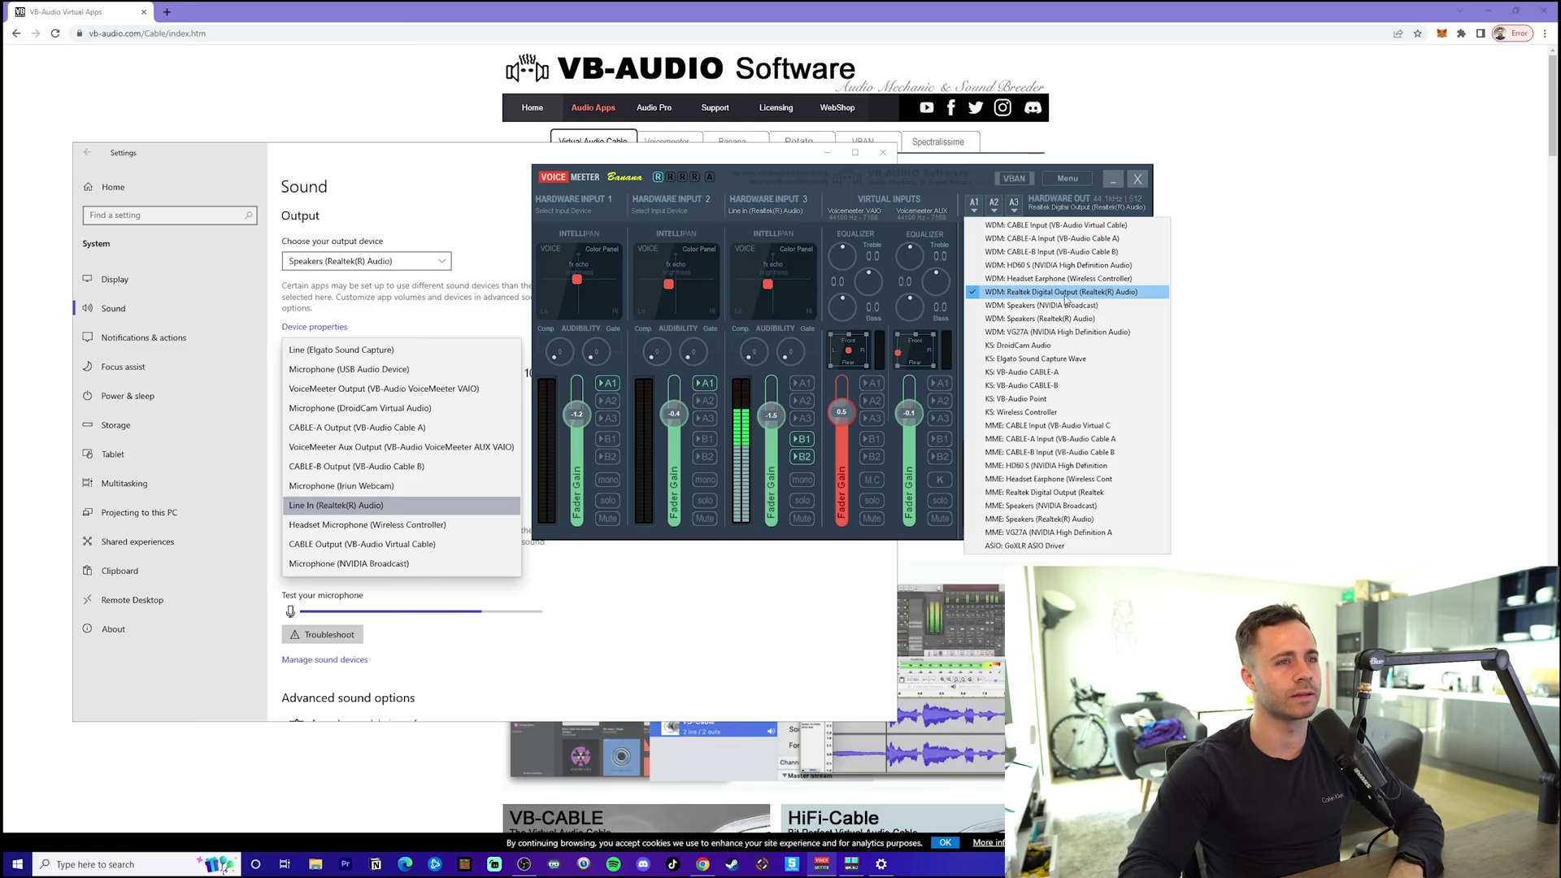
click(1061, 319)
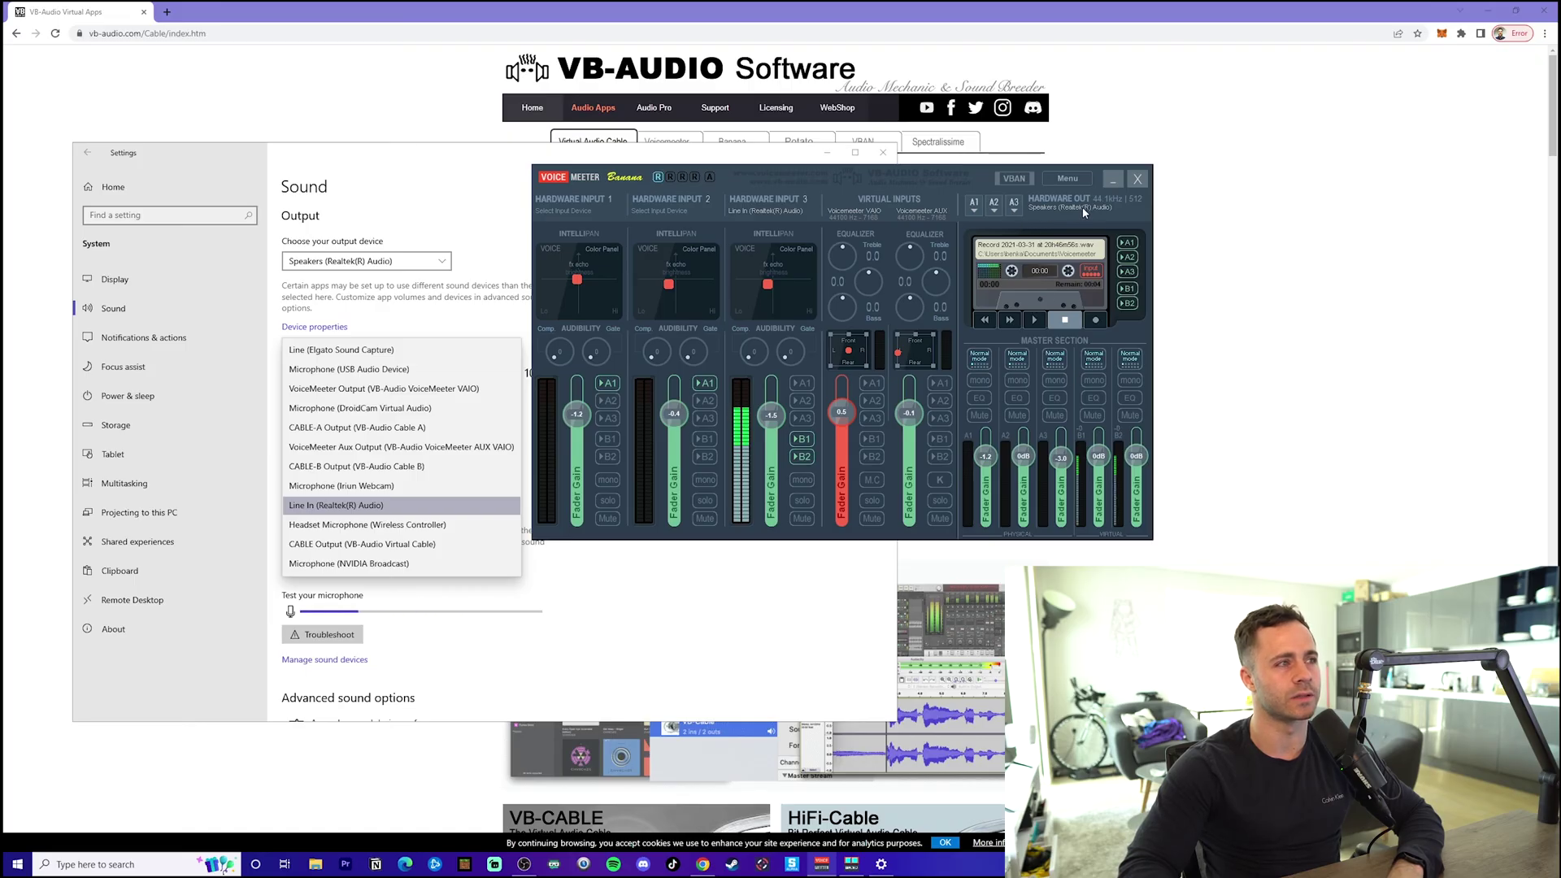
drag(720, 198, 787, 199)
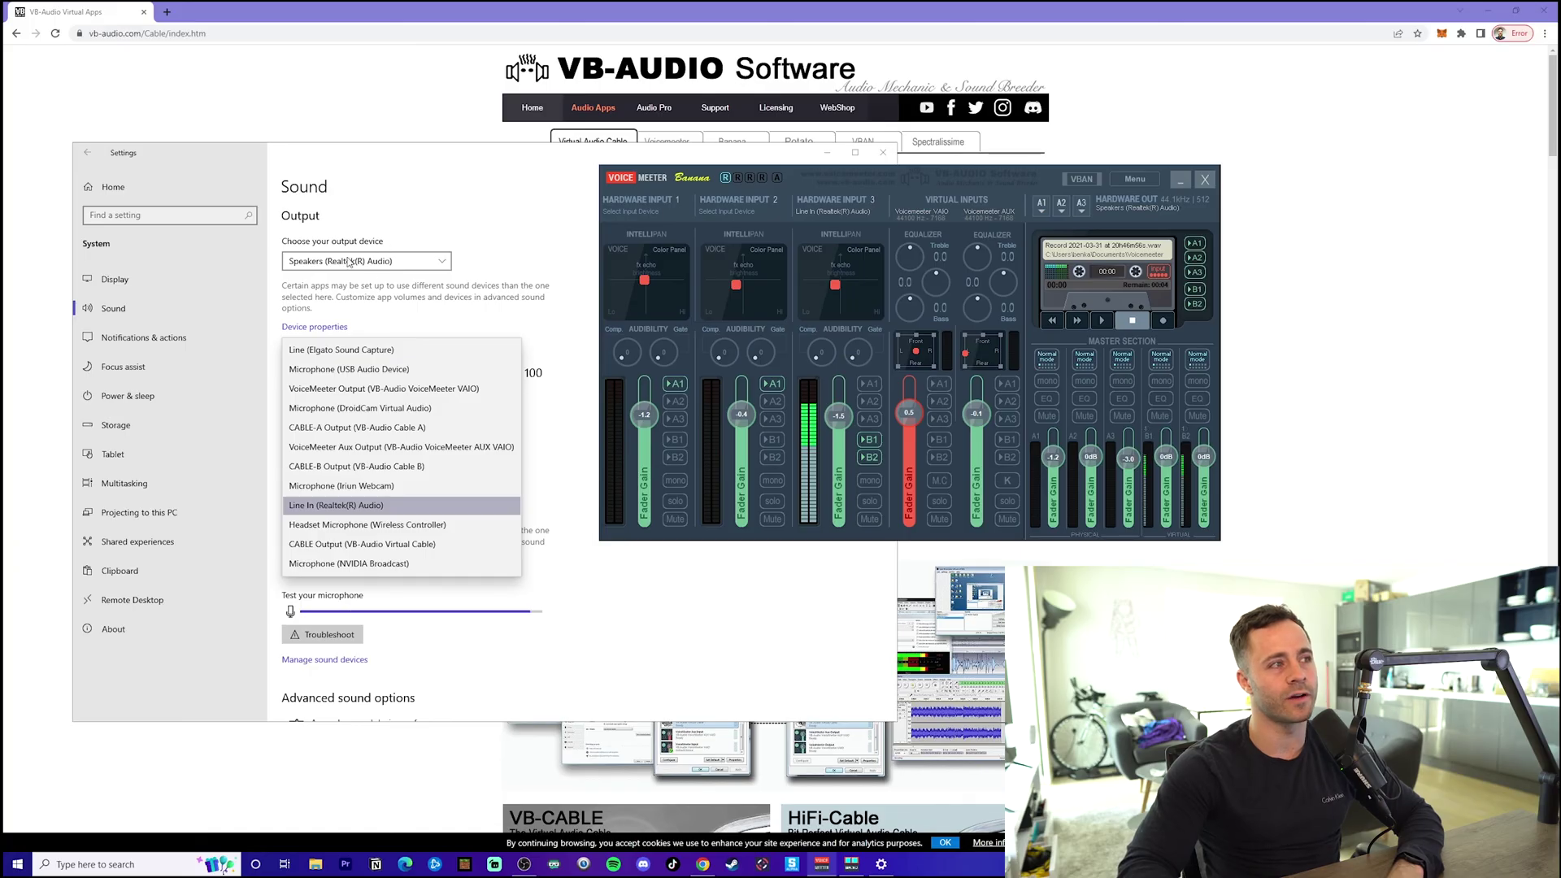
- Assign Realtek Digital Output (Realtek(R) Audio) to the A3 hardware output
click(448, 226)
click(1021, 200)
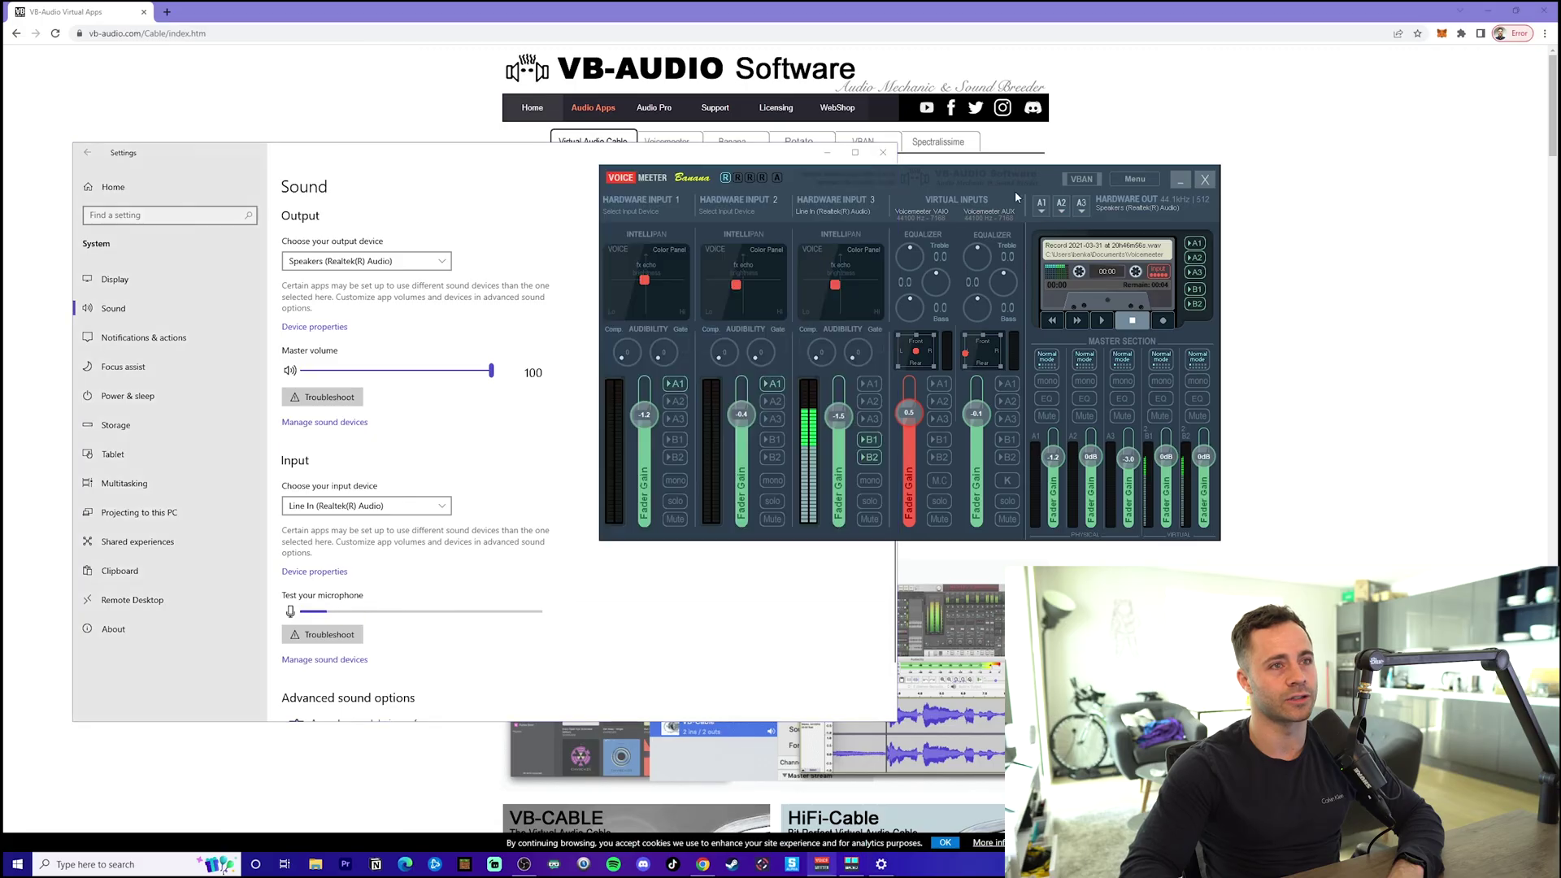
click(1084, 206)
click(1115, 291)
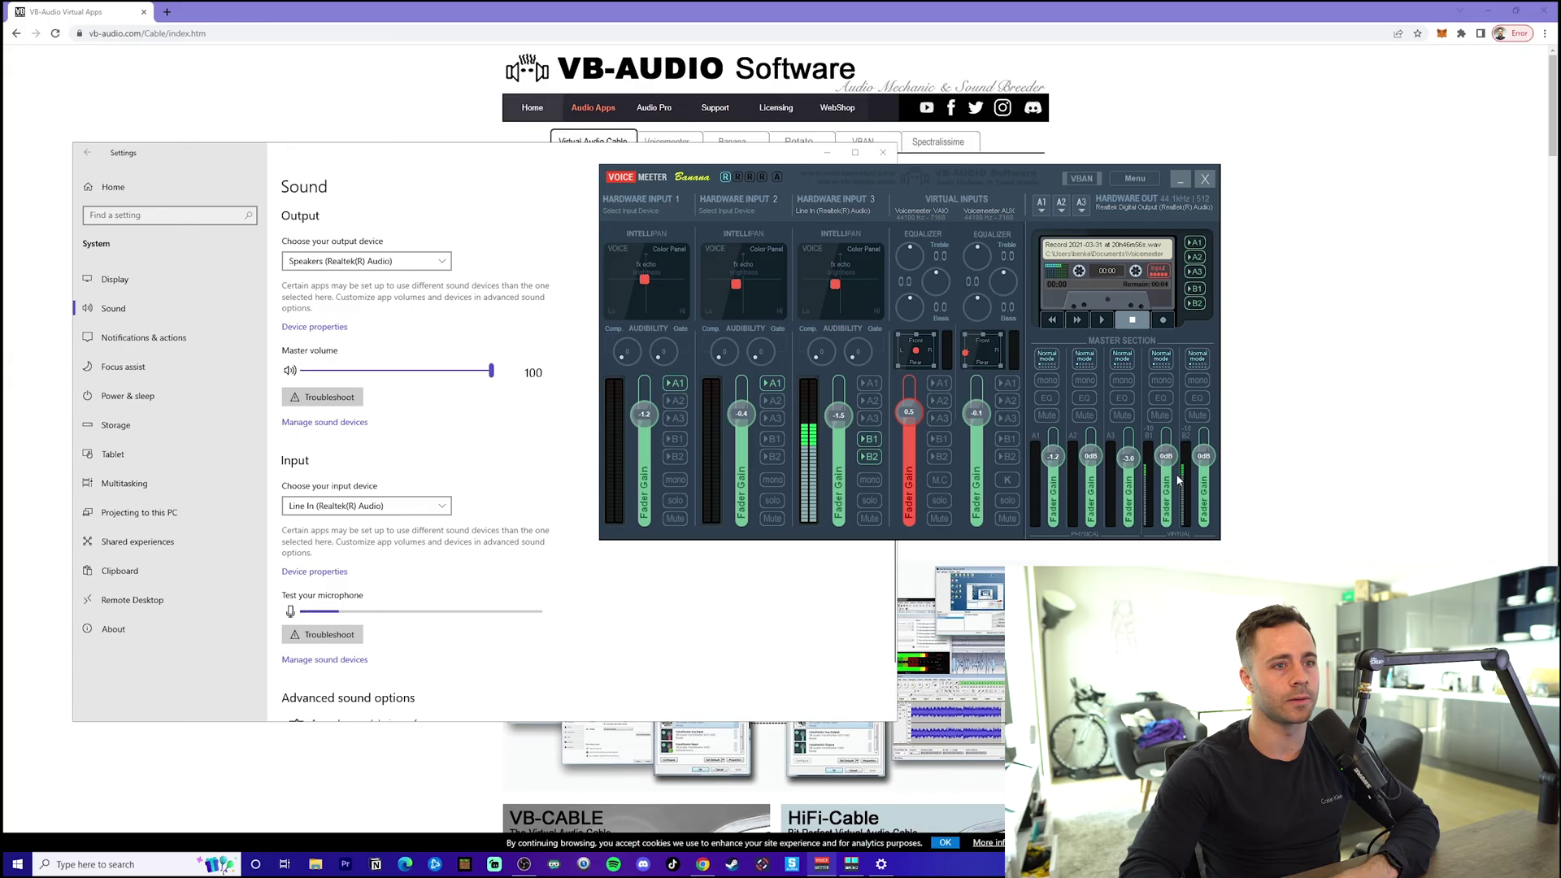
- Mute and then unmute the B1 and B2 buses, leaving both unmuted
click(1158, 412)
click(1194, 414)
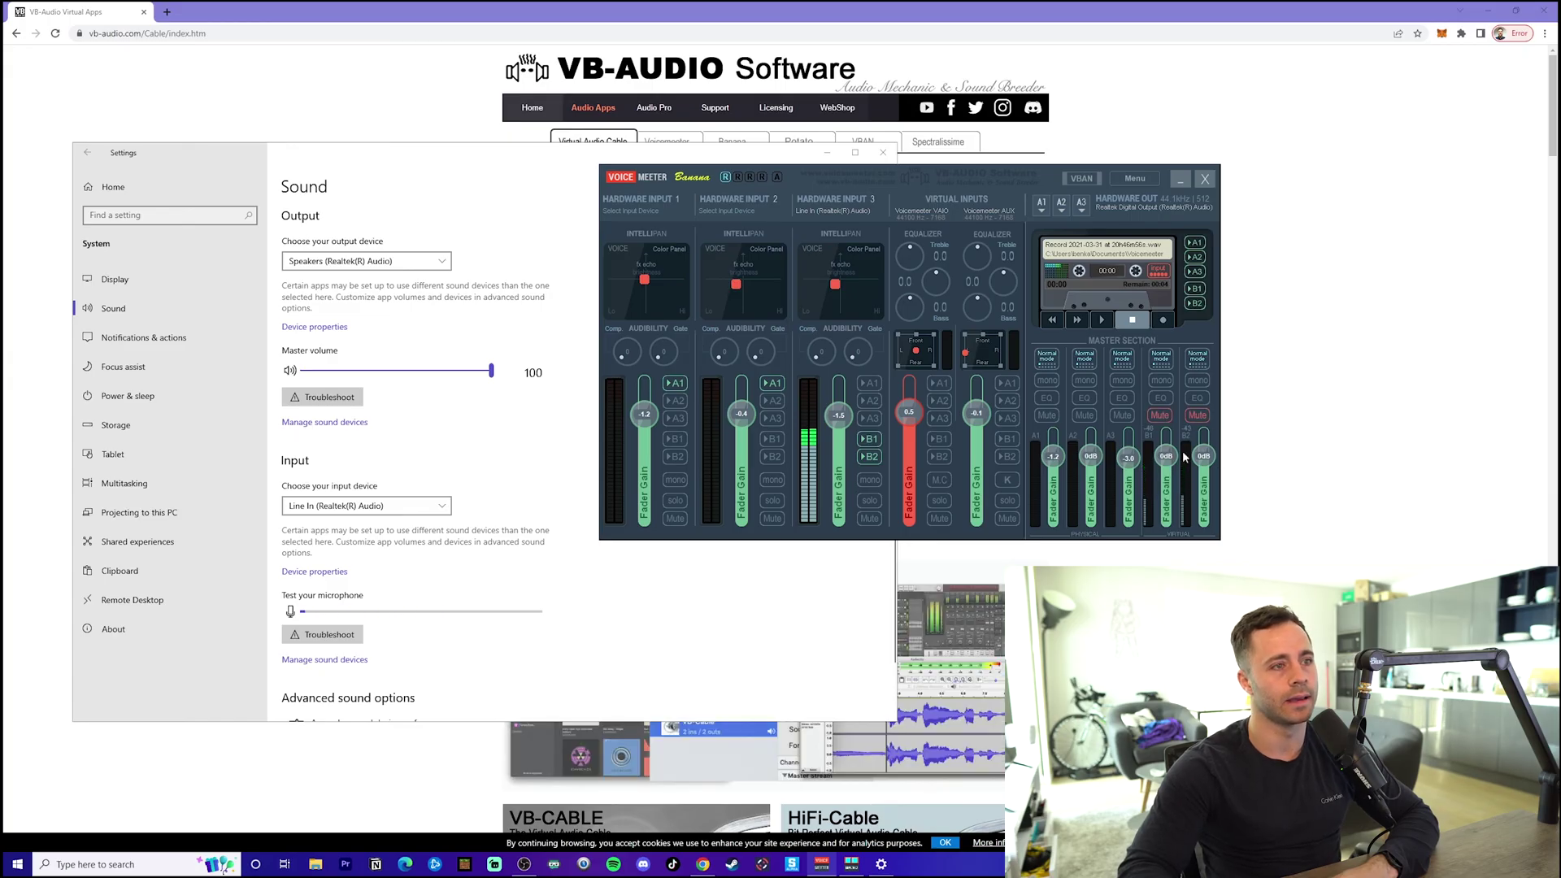
click(1158, 414)
click(1196, 416)
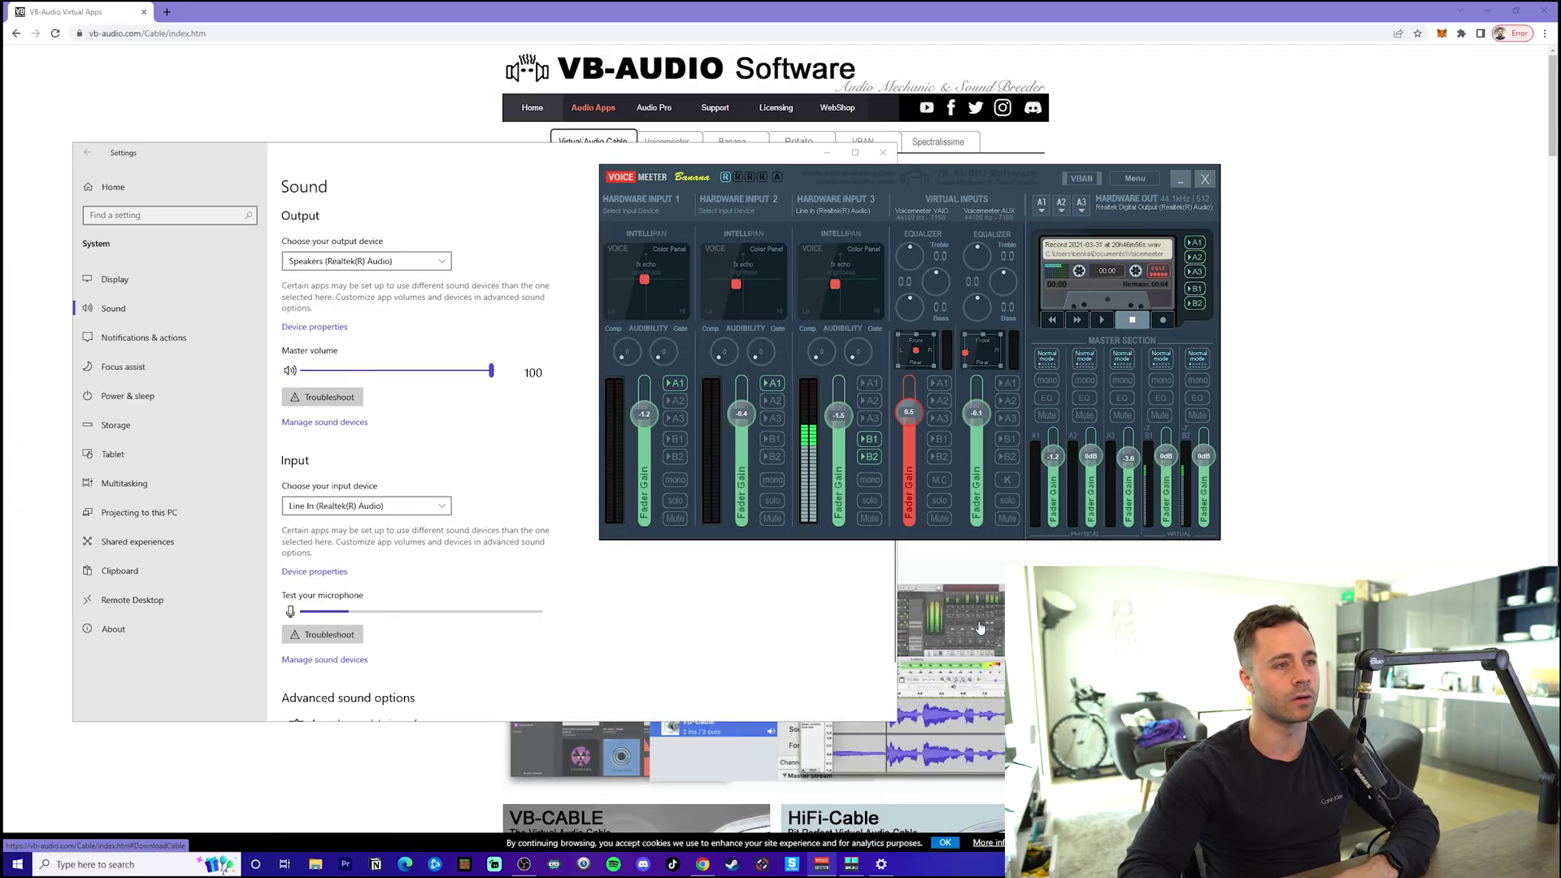
- Launch the Macro Buttons panel from the Voicemeeter menu and move it into place
click(1135, 178)
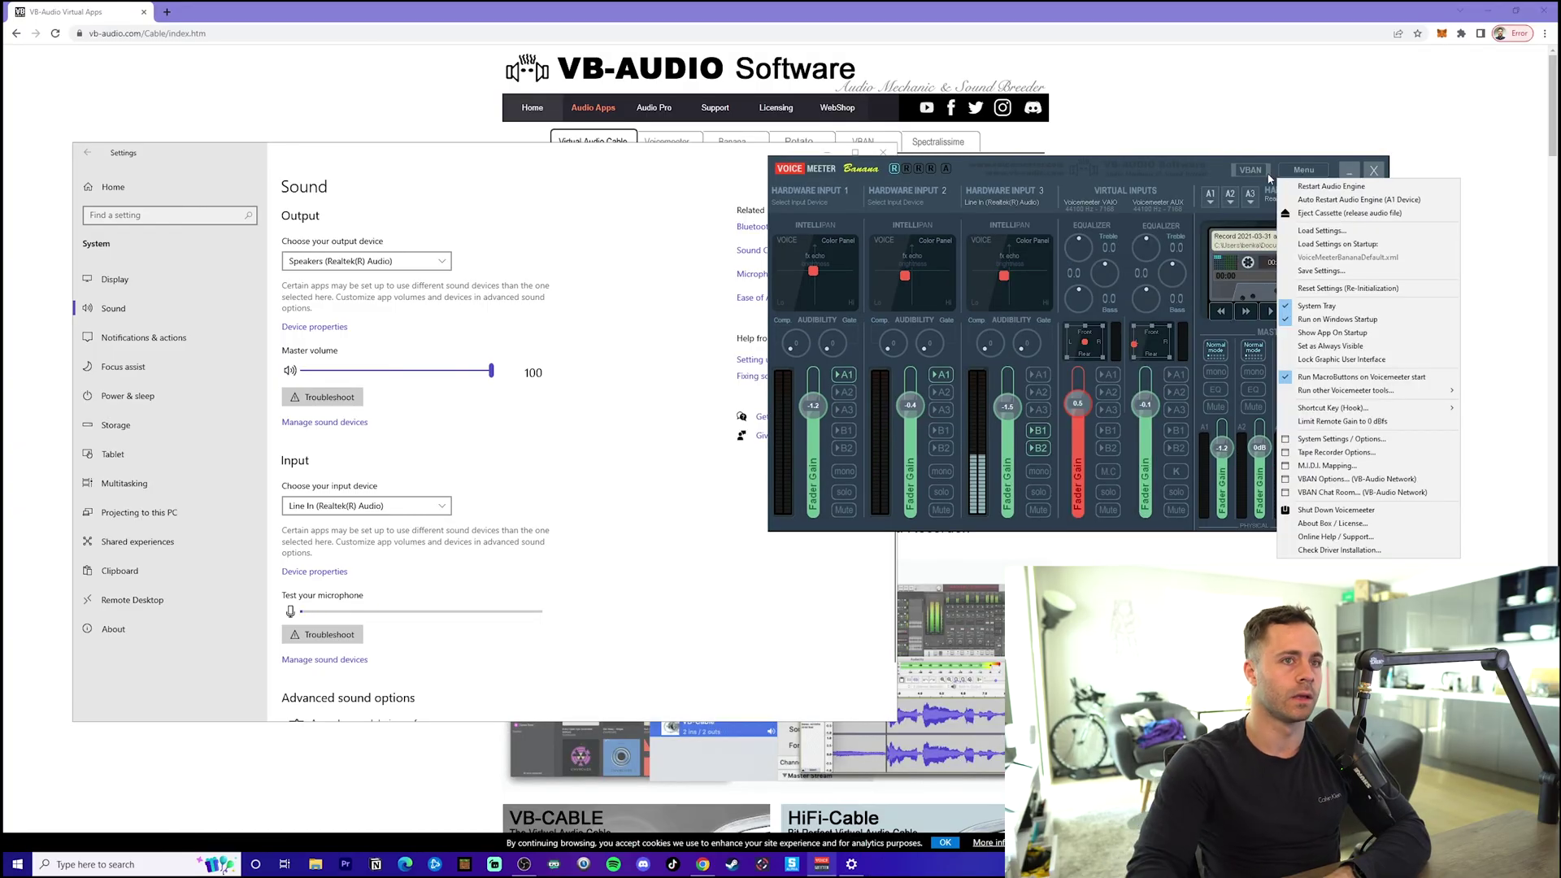
click(1145, 191)
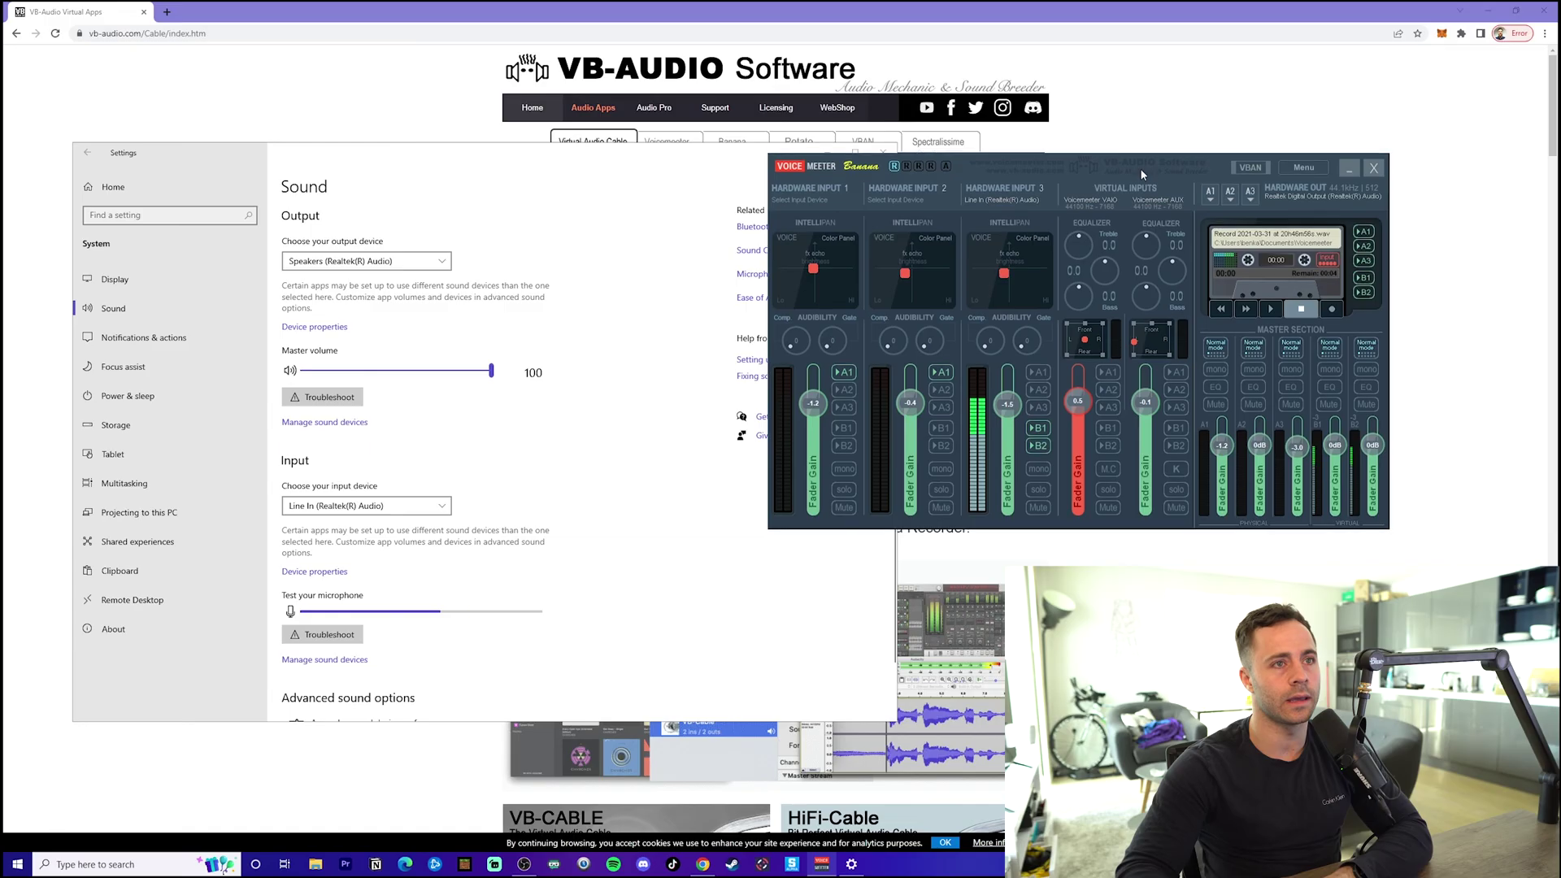
click(1304, 166)
click(1346, 375)
click(1305, 167)
click(1346, 374)
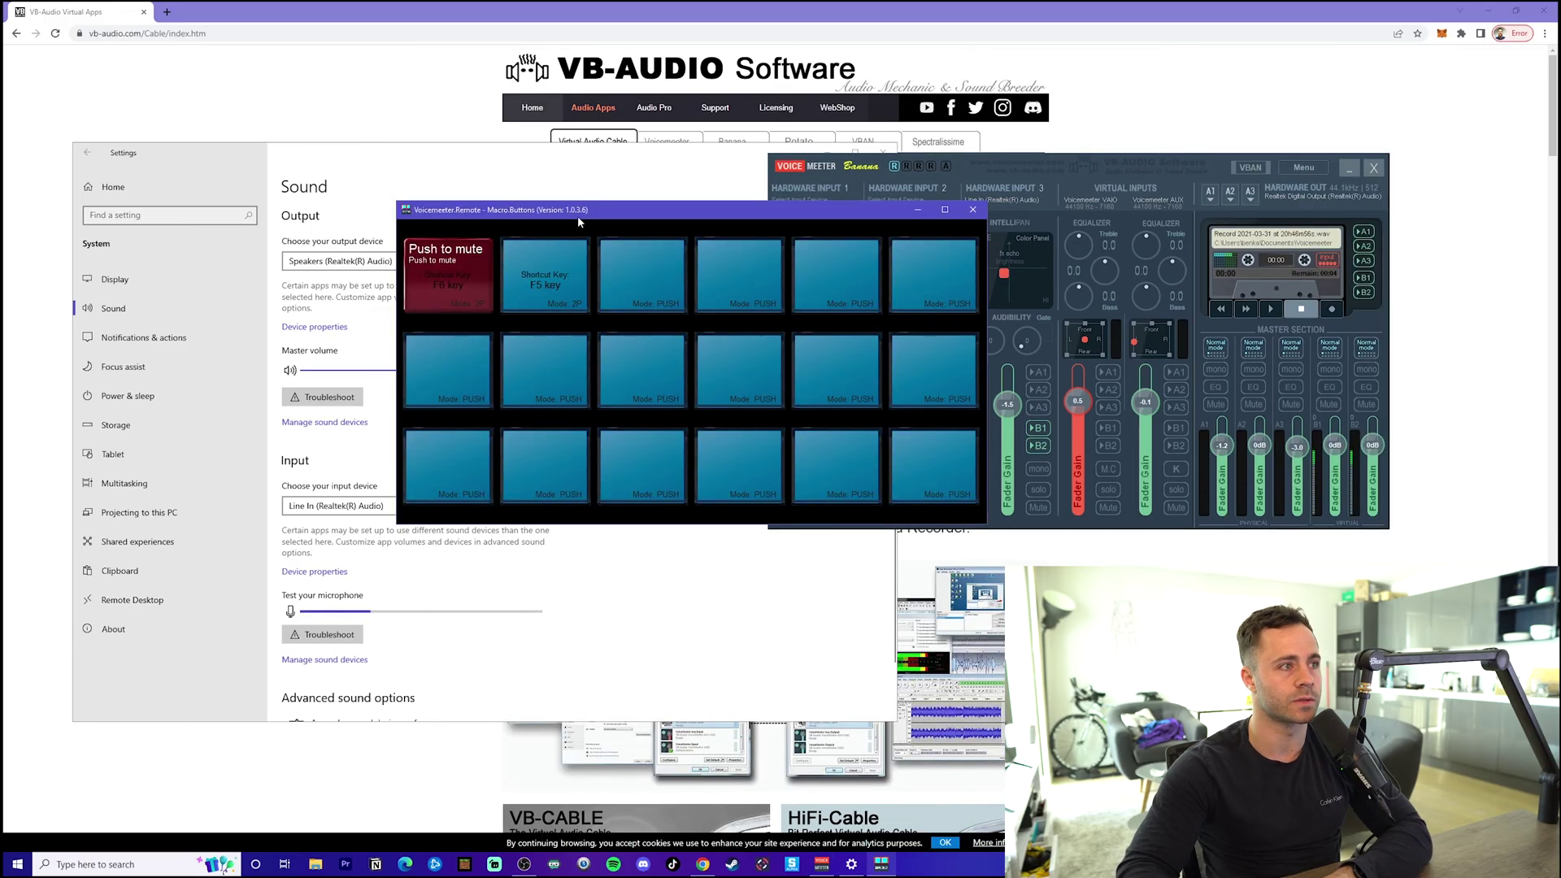
drag(611, 214, 645, 195)
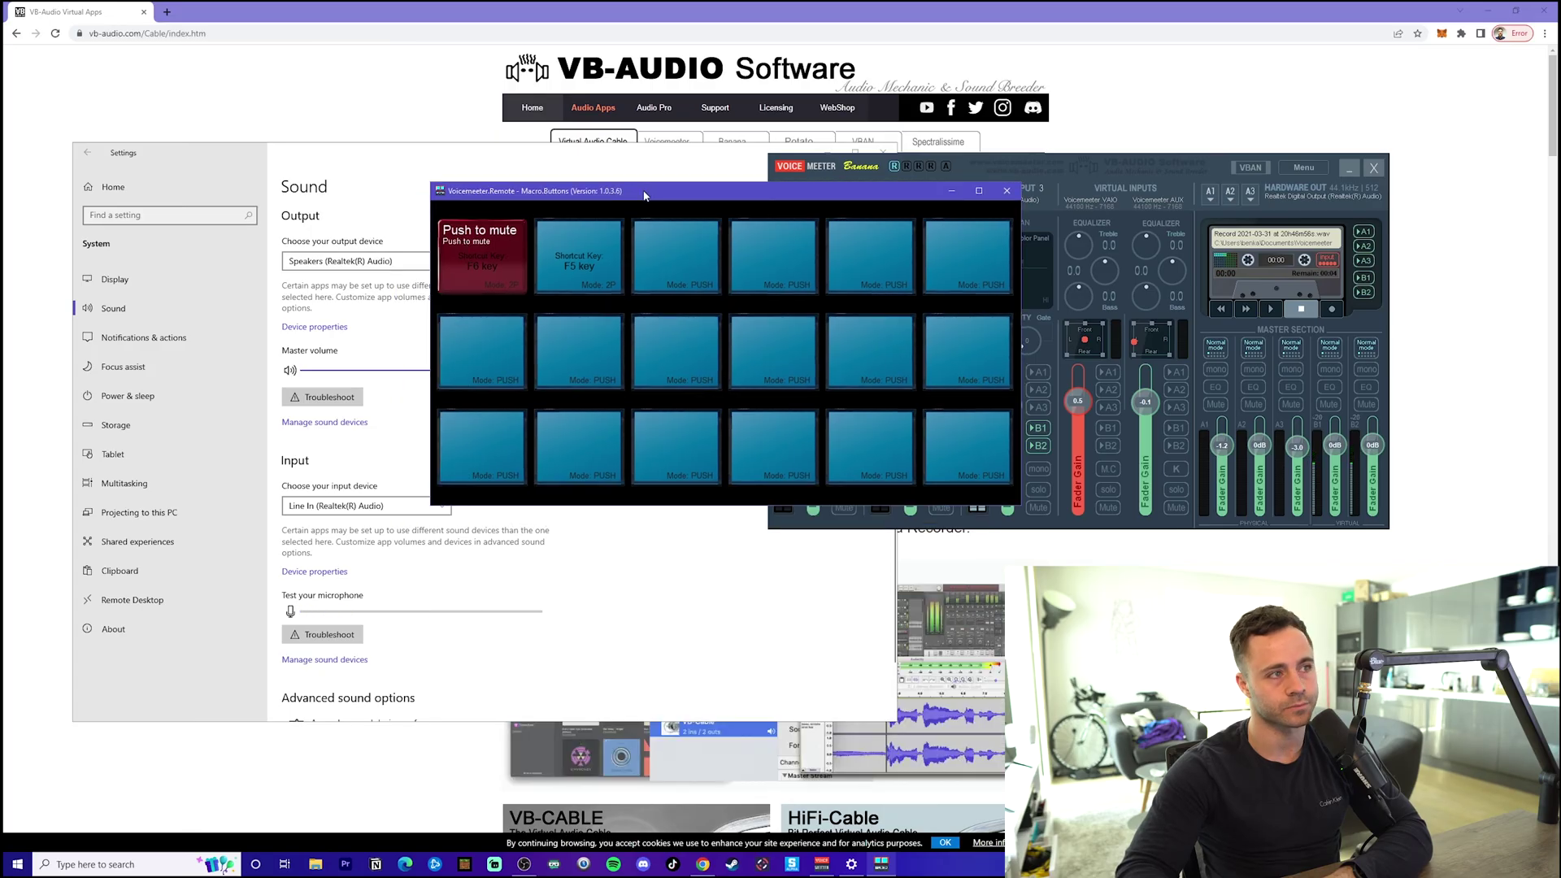
- Open the Button Configuration for the Push to mute macro button
click(913, 191)
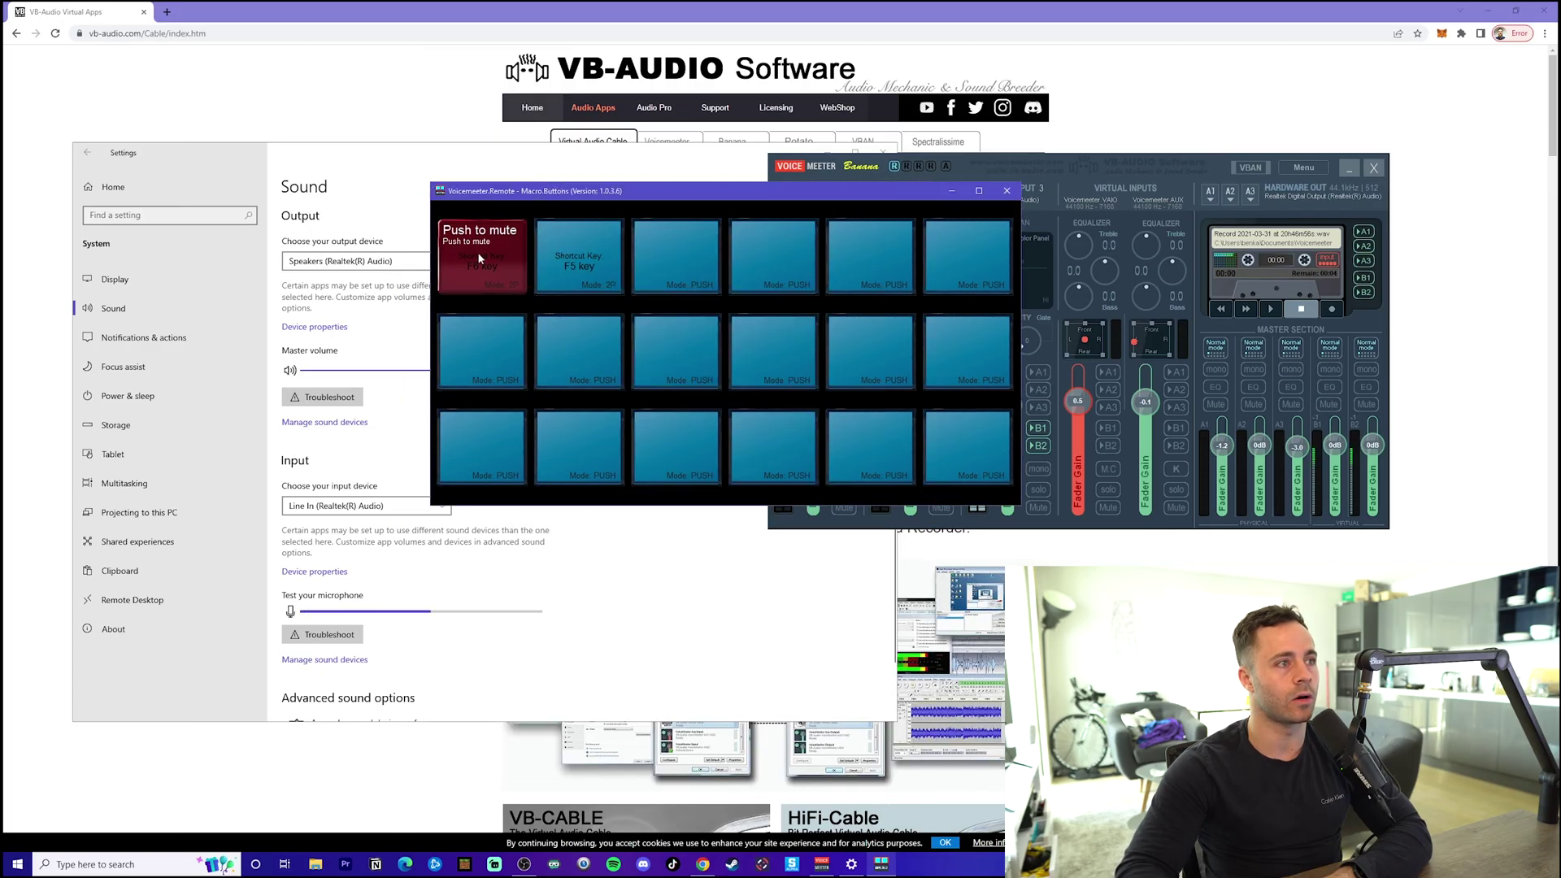
right_click(670, 253)
click(922, 196)
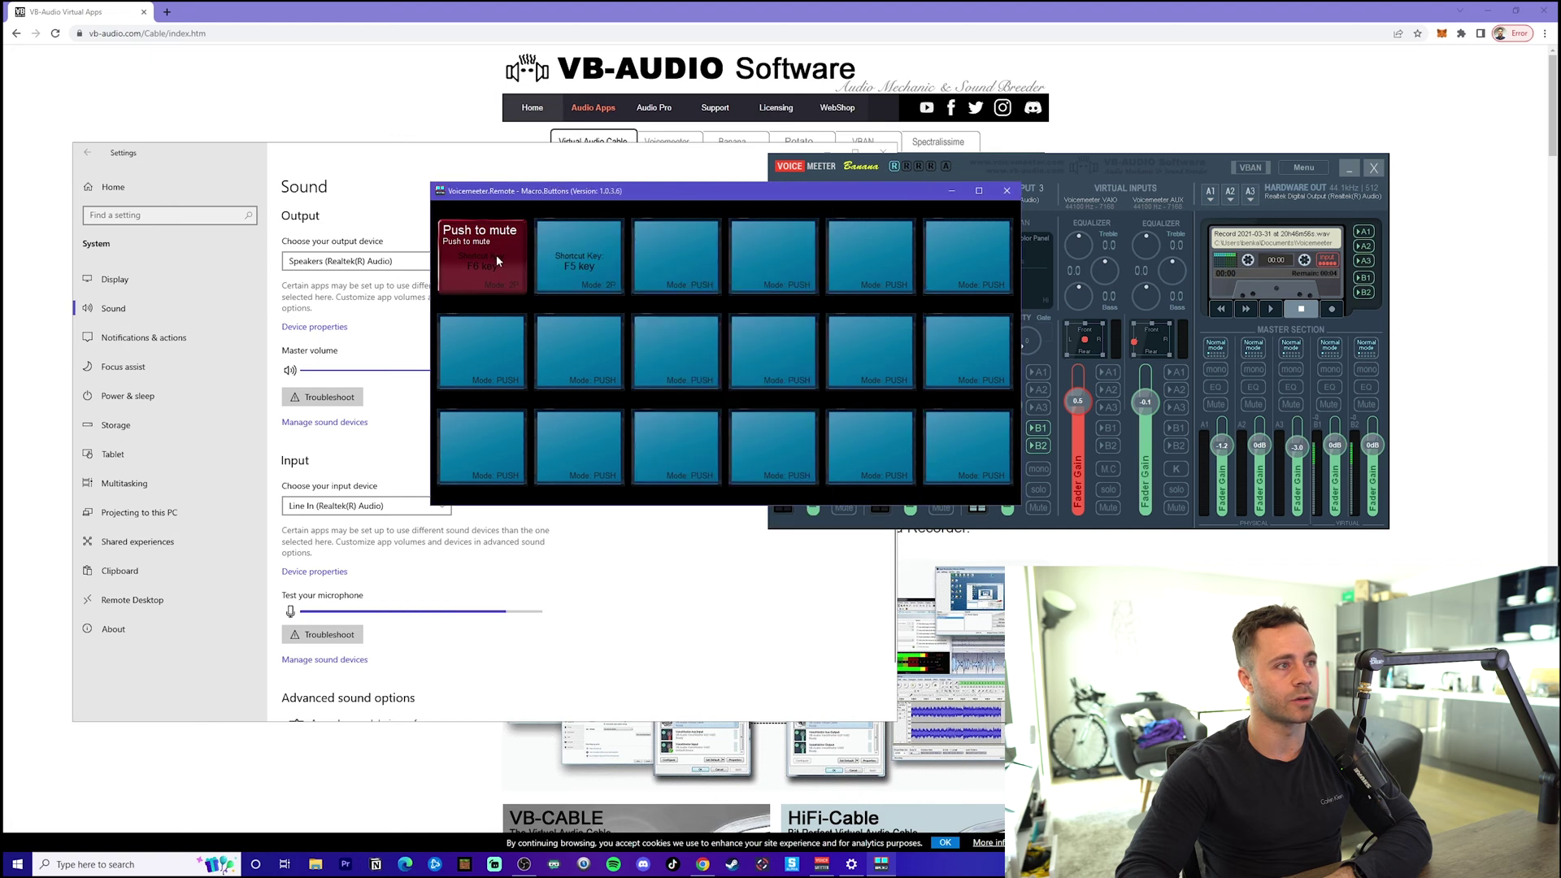
right_click(495, 261)
click(625, 225)
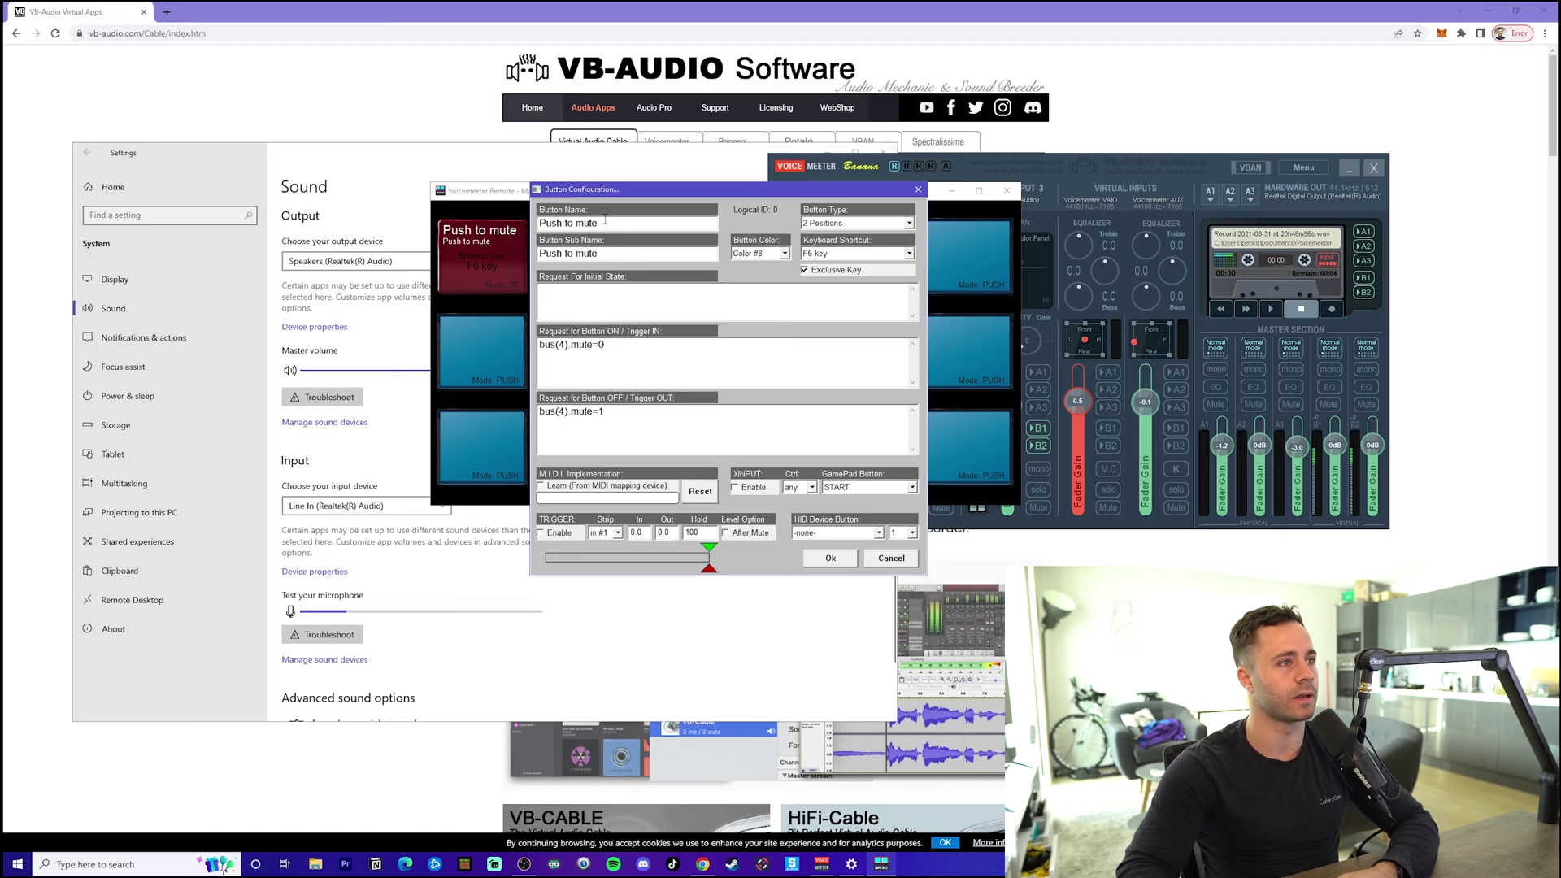
- Make Push to mute a 2 Positions button, keeping the F6 key and Color #8
click(908, 223)
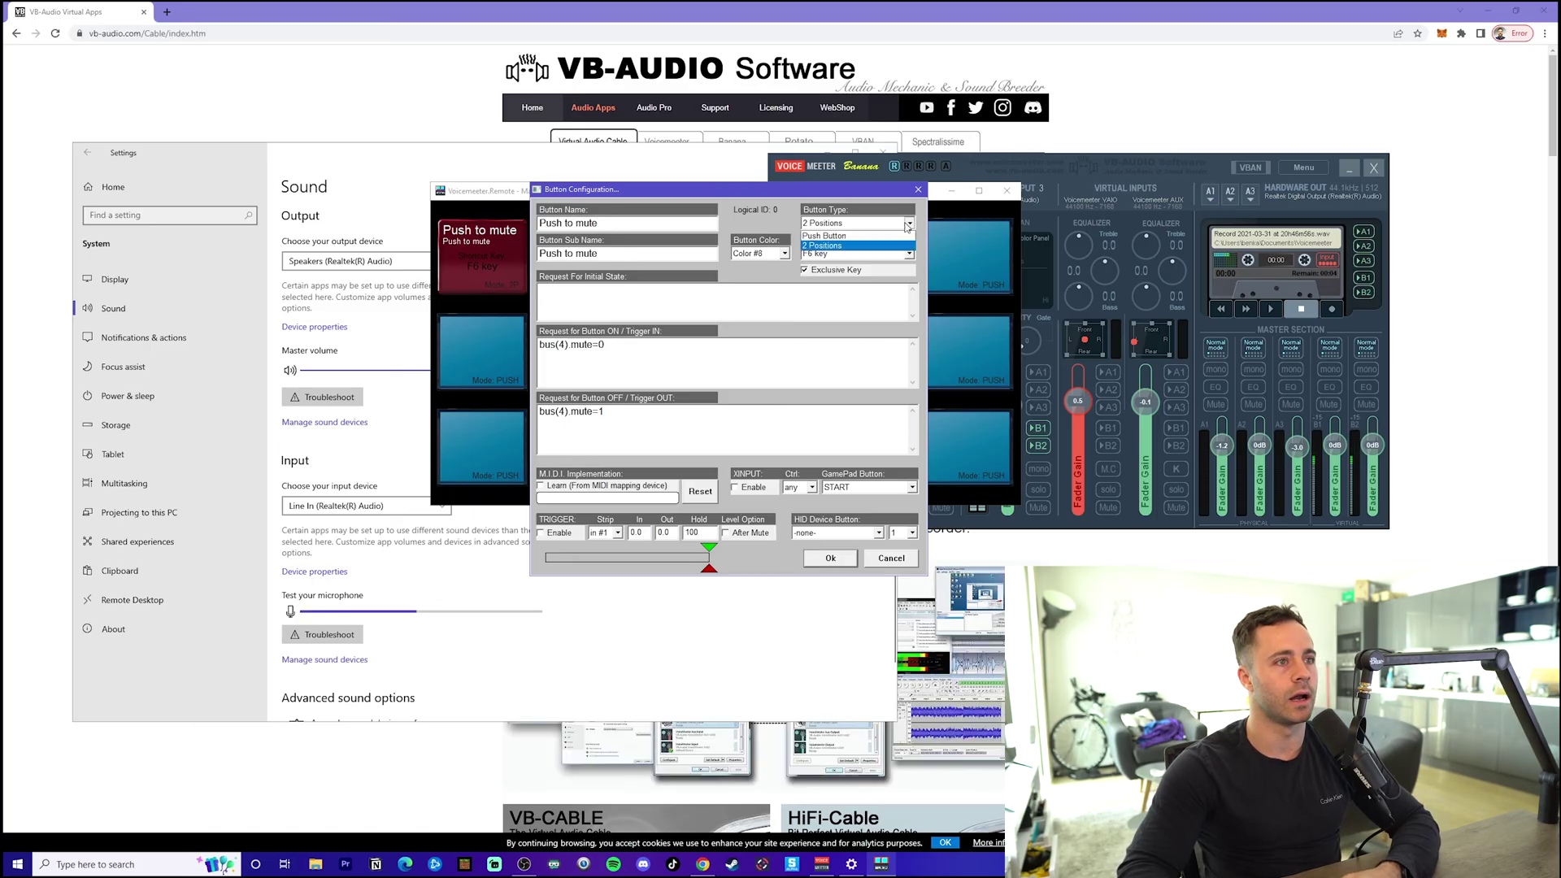
click(832, 247)
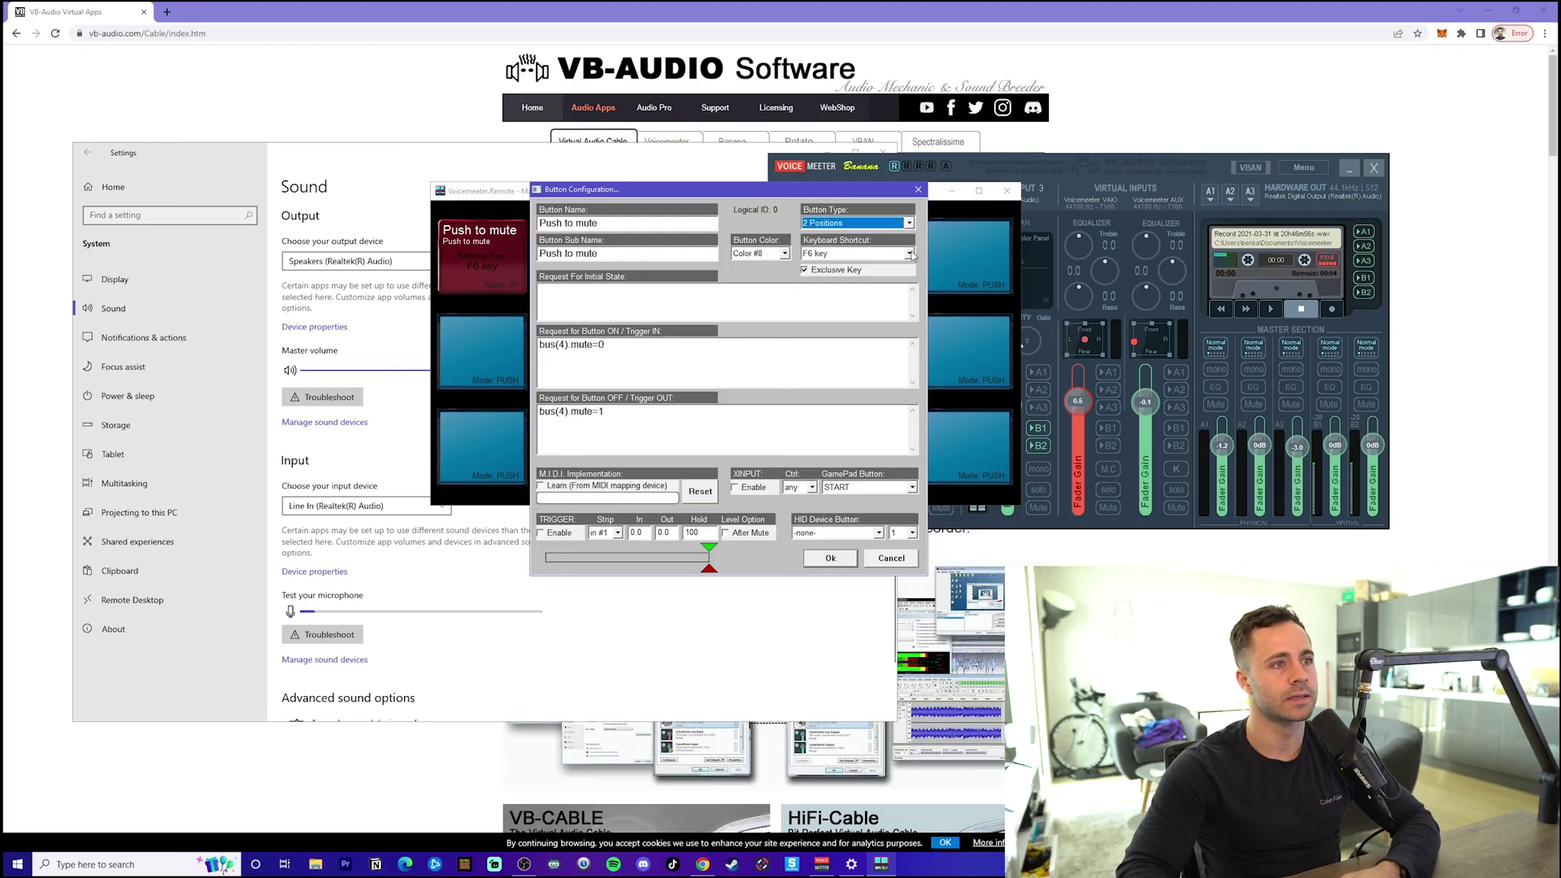
click(909, 253)
click(910, 253)
click(785, 253)
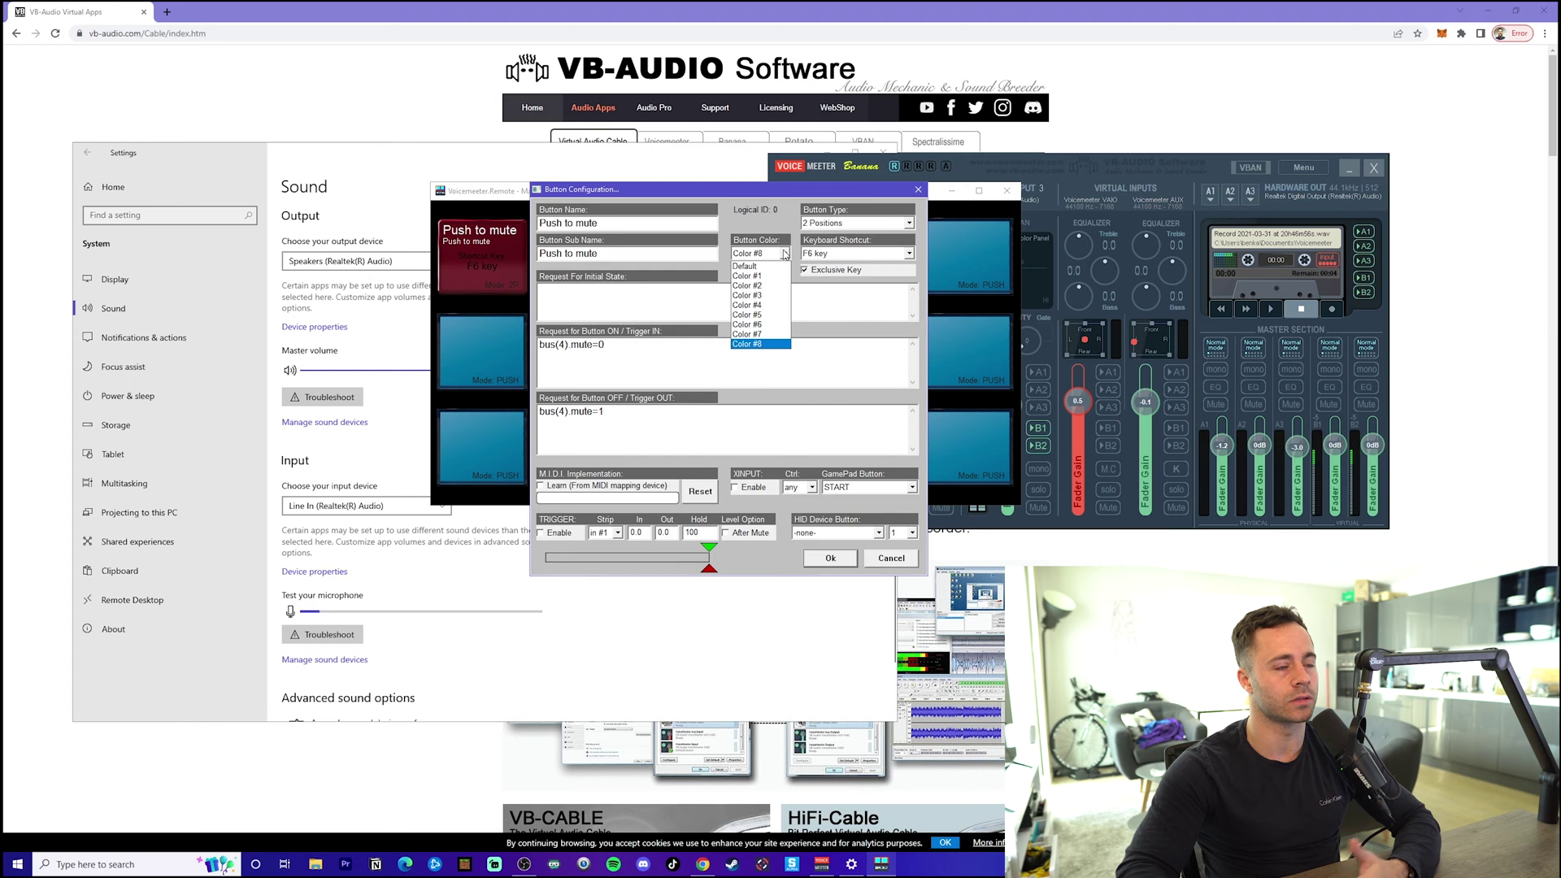
click(784, 253)
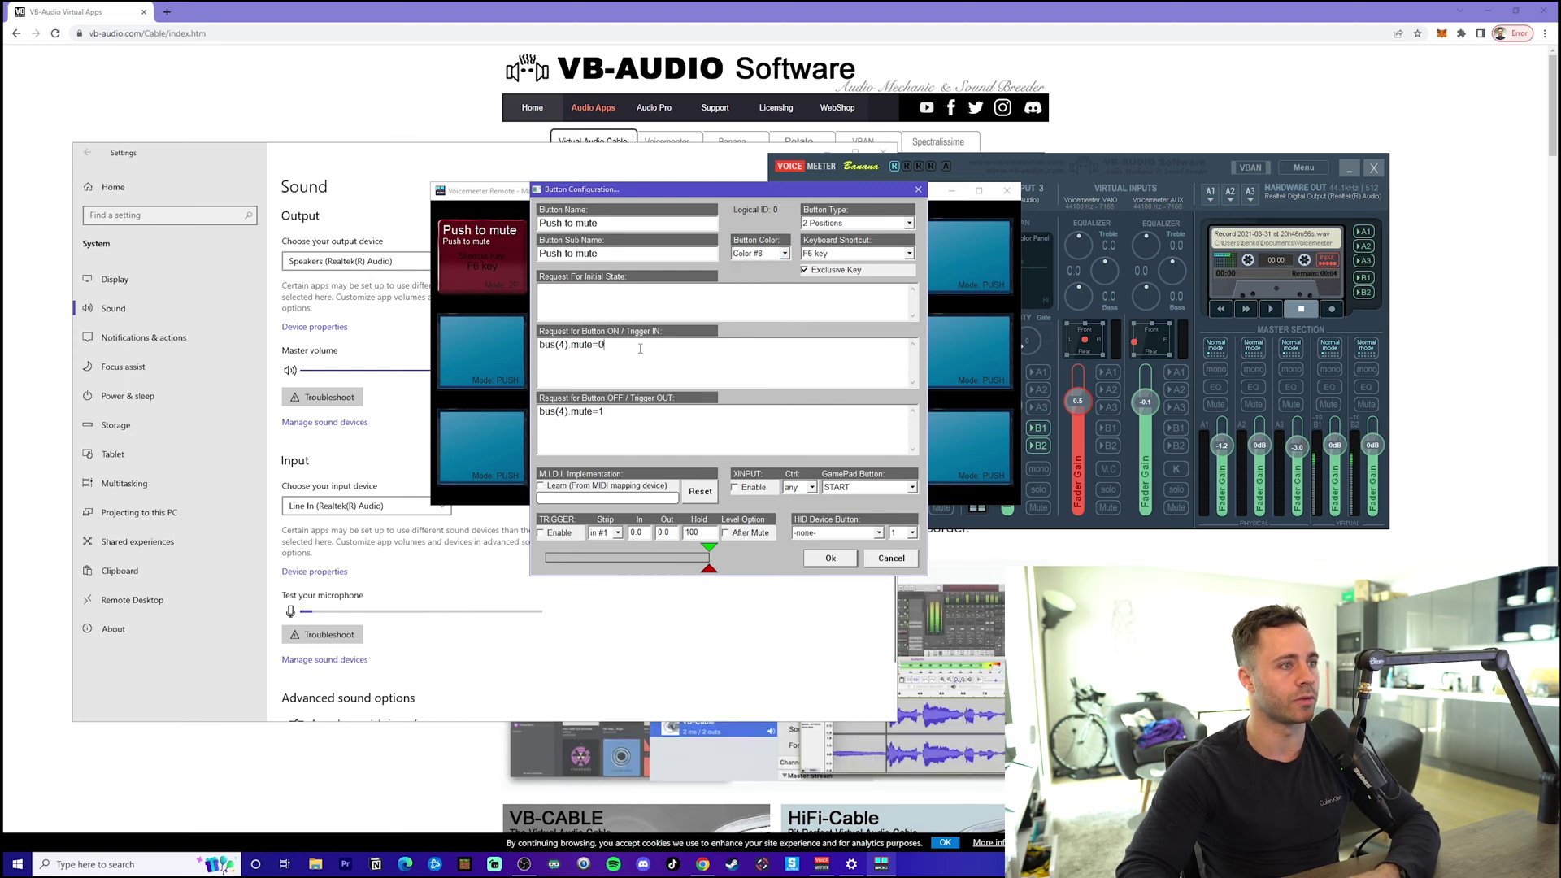
- Check the trigger commands: bus(4).mute=0 for Trigger IN, bus(4).mute=1 for Trigger OUT
double_click(614, 344)
click(618, 350)
double_click(635, 420)
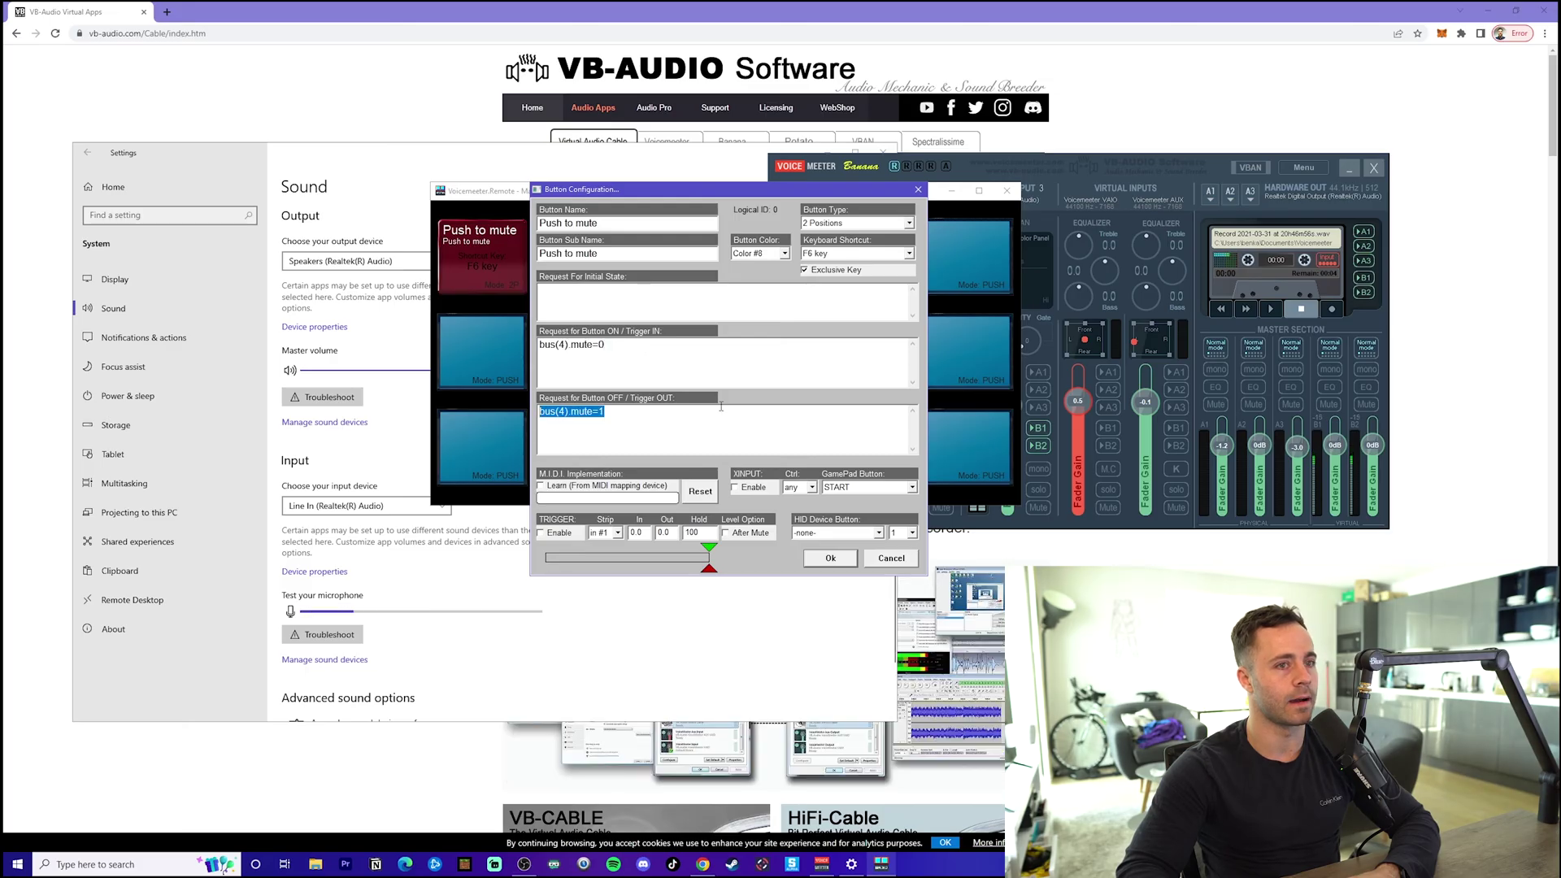
double_click(650, 350)
click(649, 349)
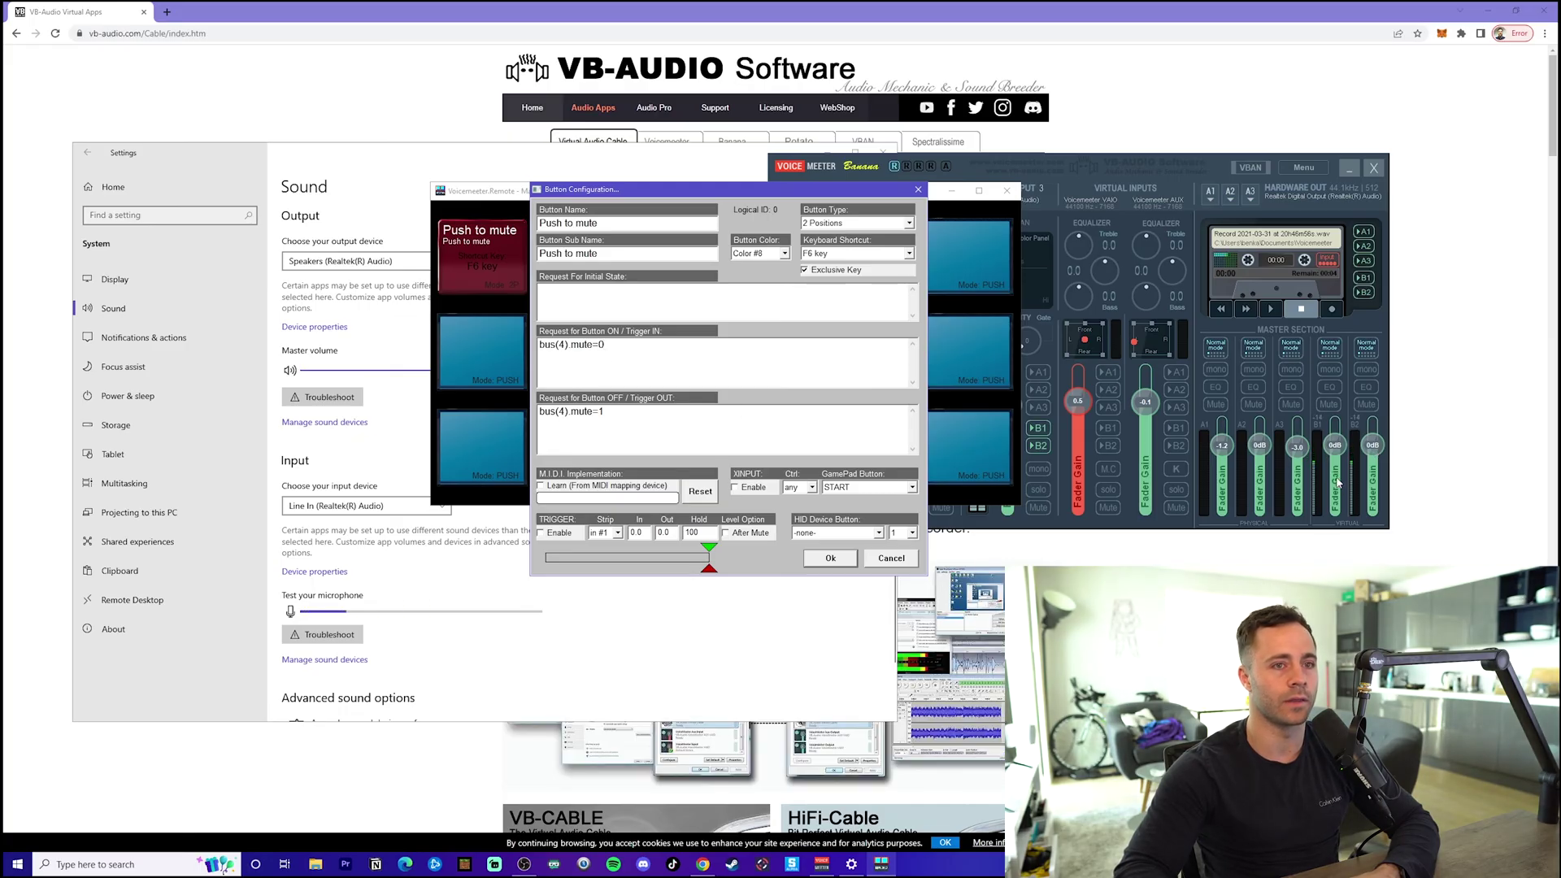
- Save the button configuration, test the toggle with F6, and minimize the Macro Buttons panel
click(830, 558)
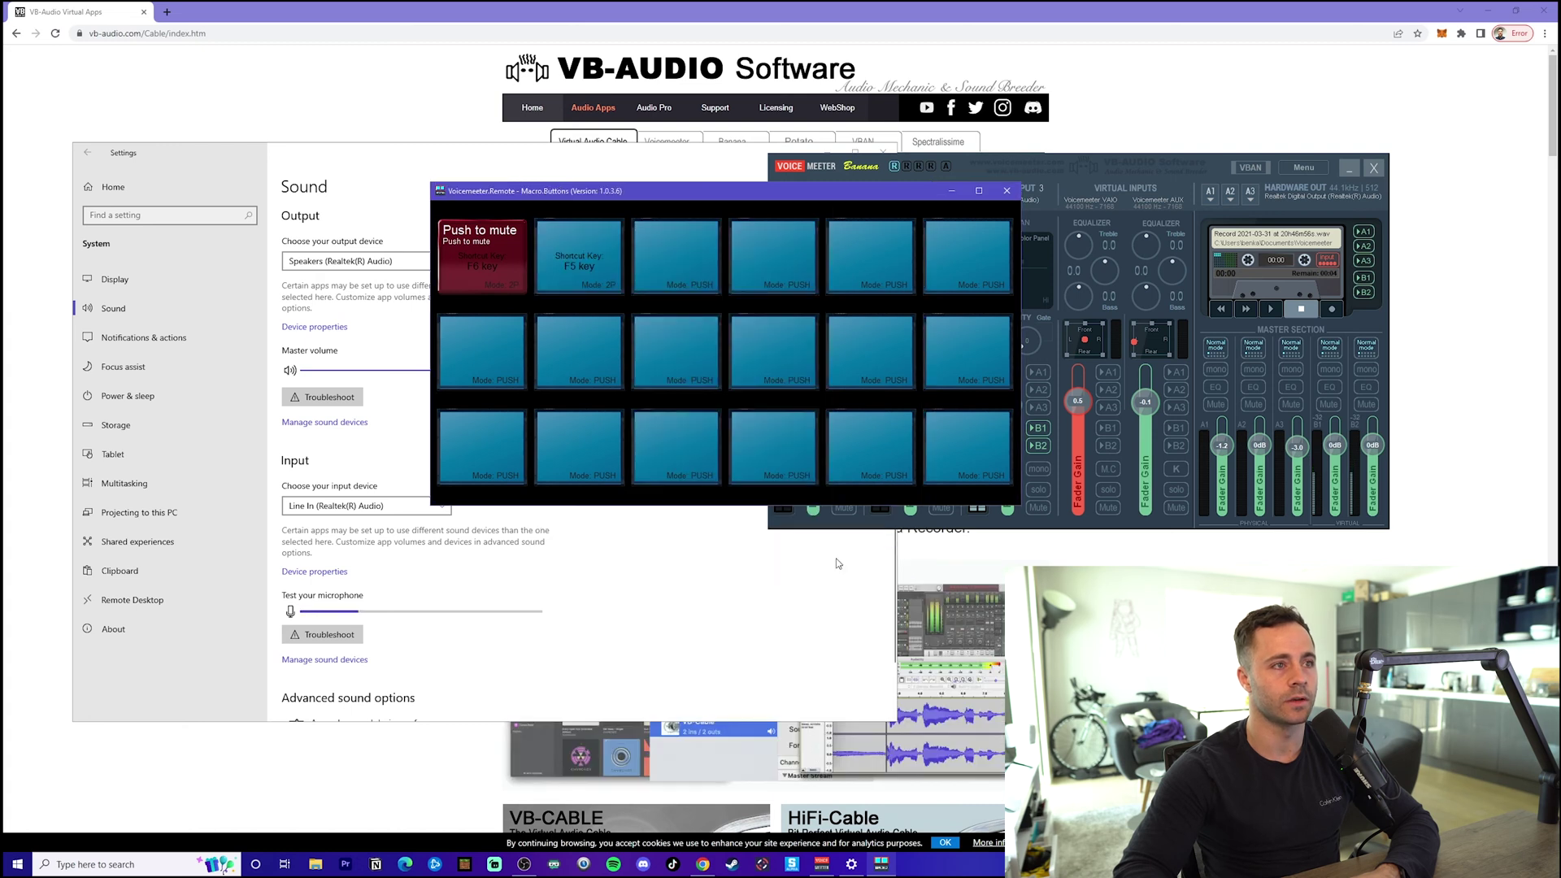
key(F6)
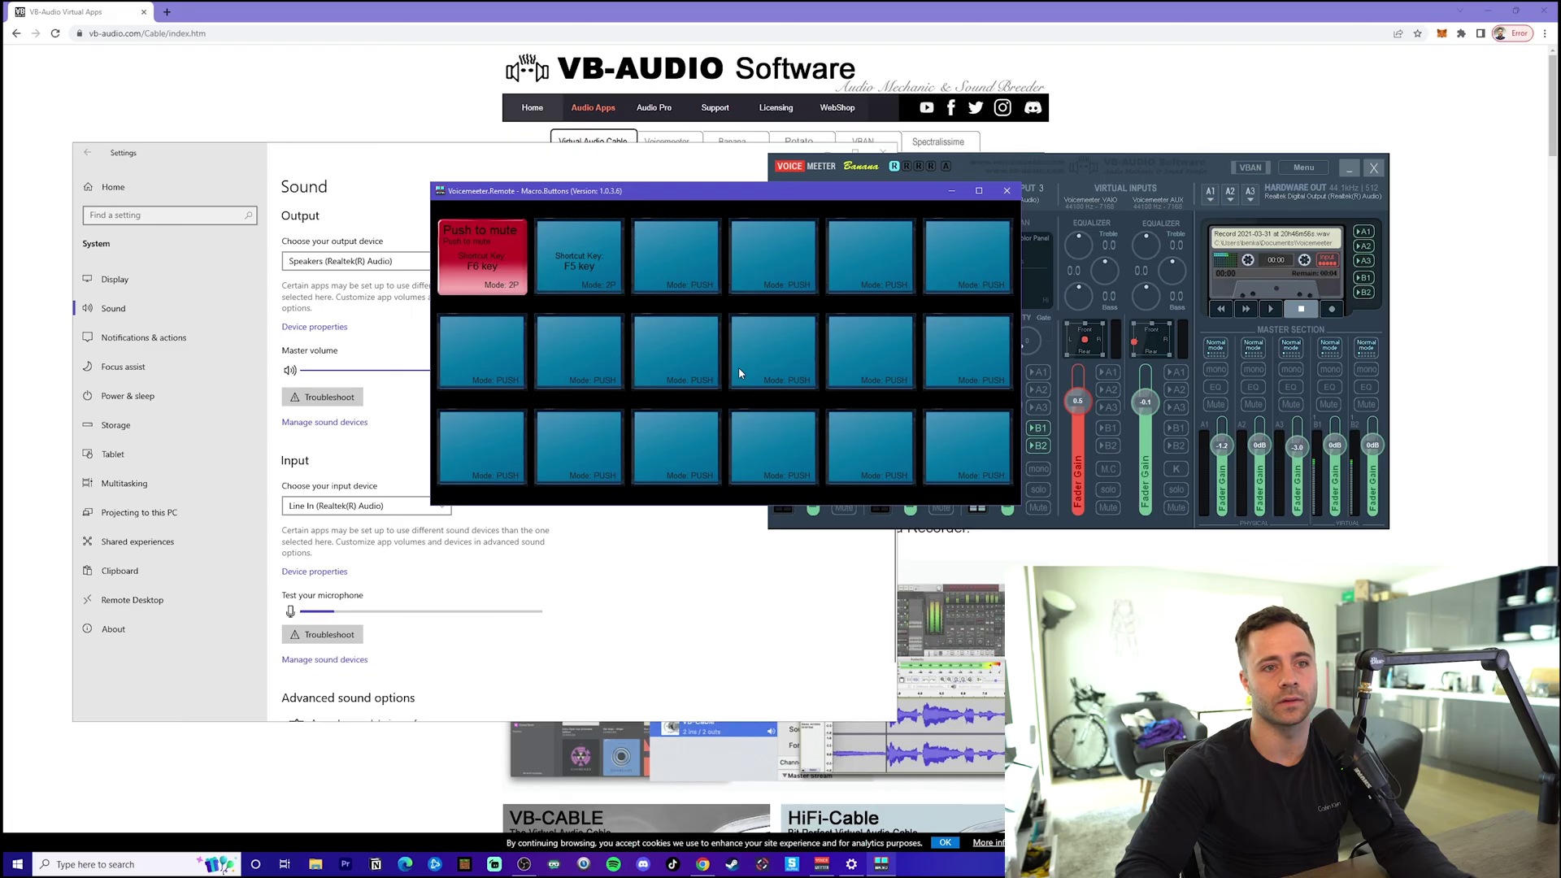
click(951, 192)
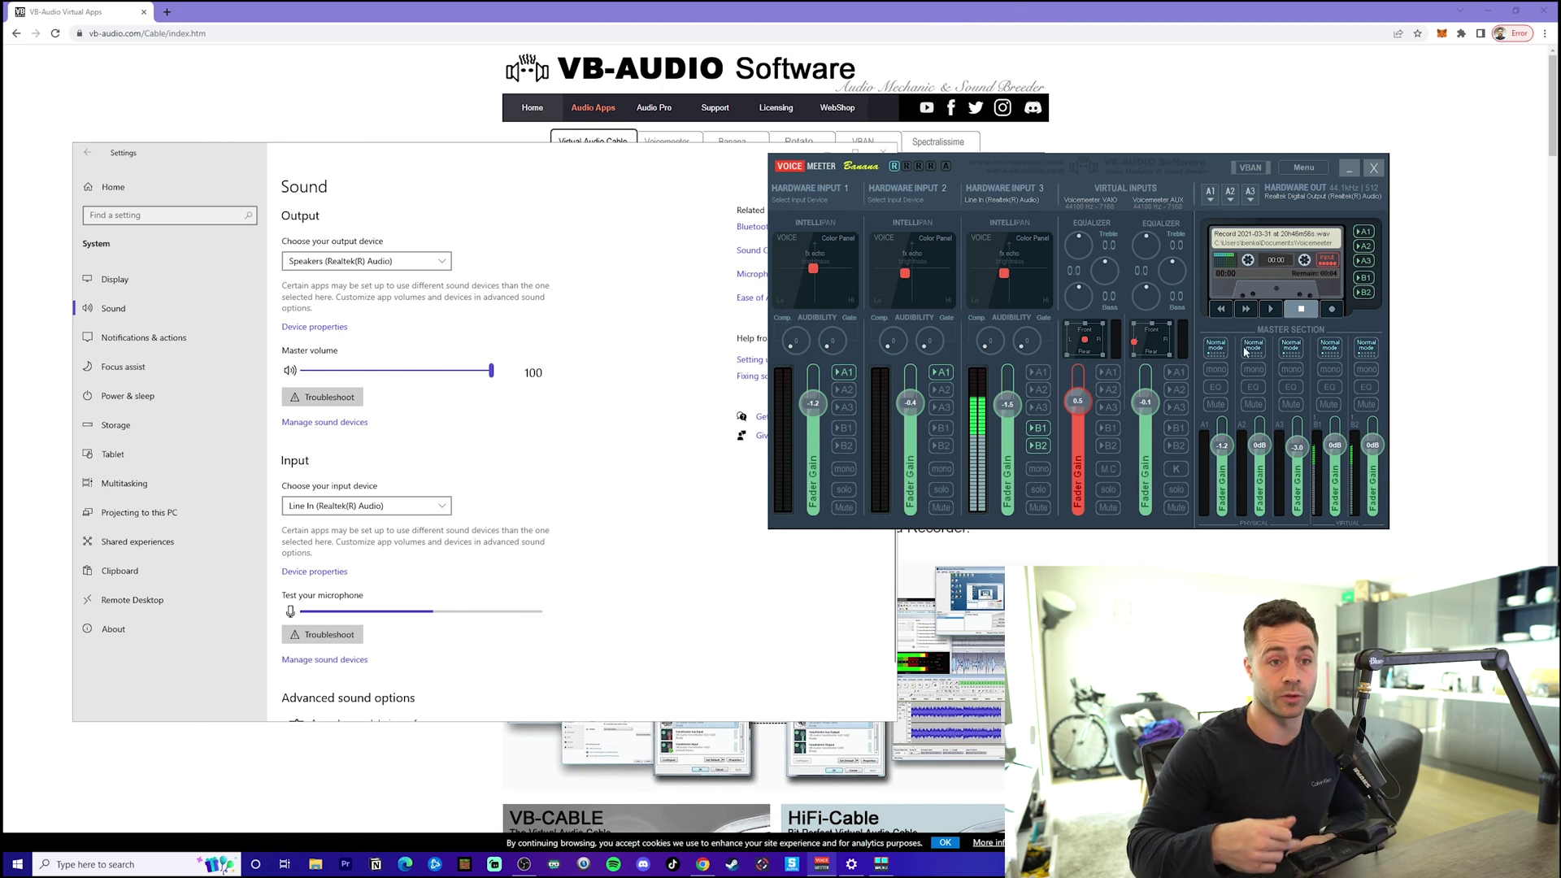
- Toggle the B1 and B2 mutes until only B2 is muted, then shift the mixer left
click(1330, 406)
click(1377, 406)
click(1330, 405)
click(1373, 405)
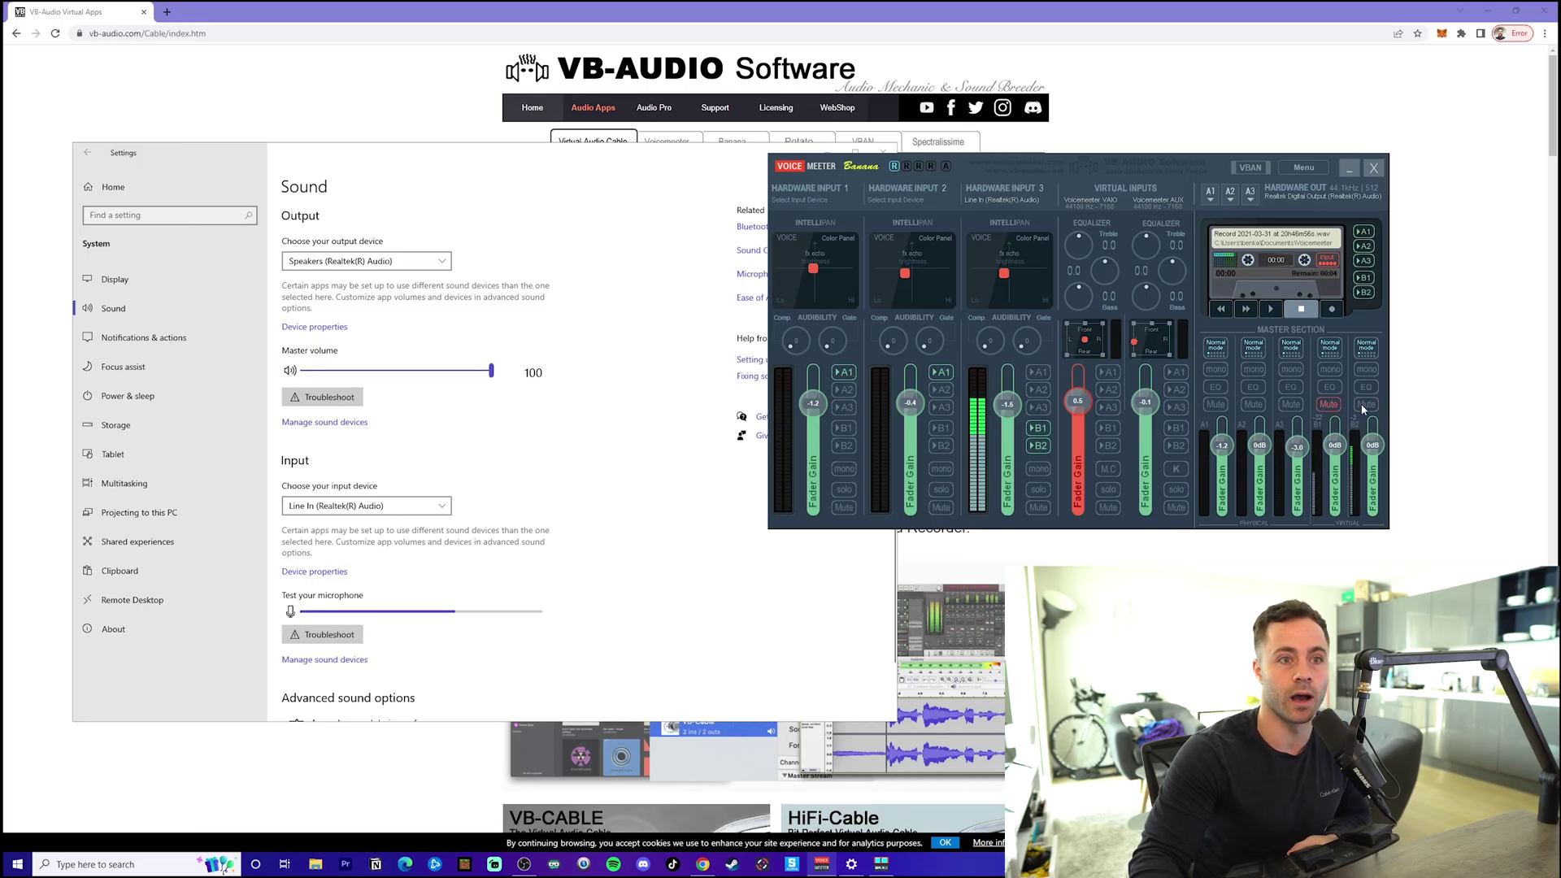
click(1367, 405)
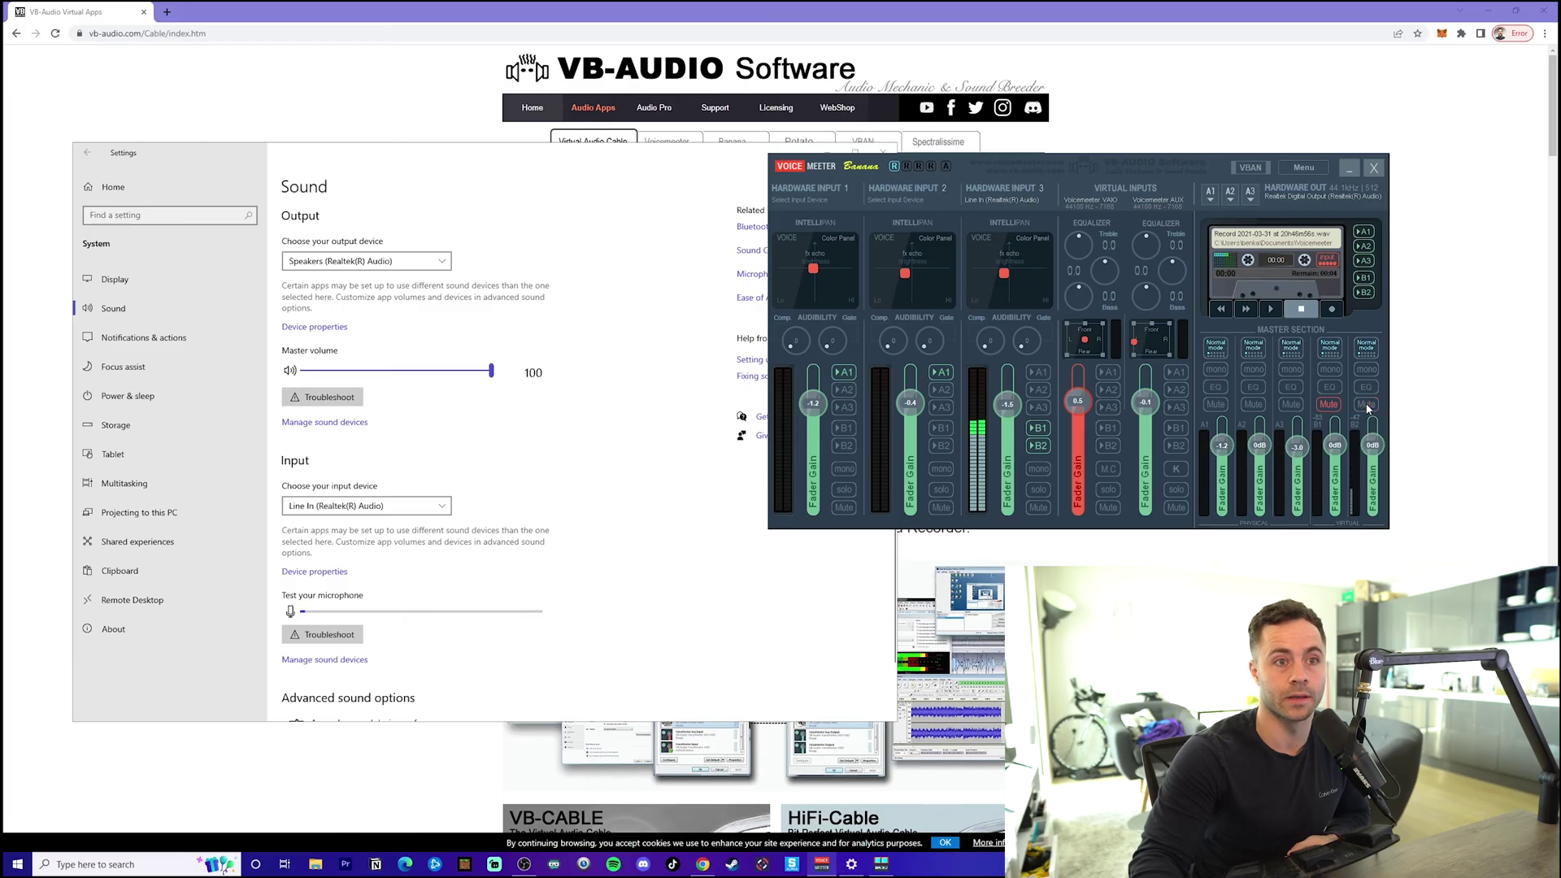
click(1334, 407)
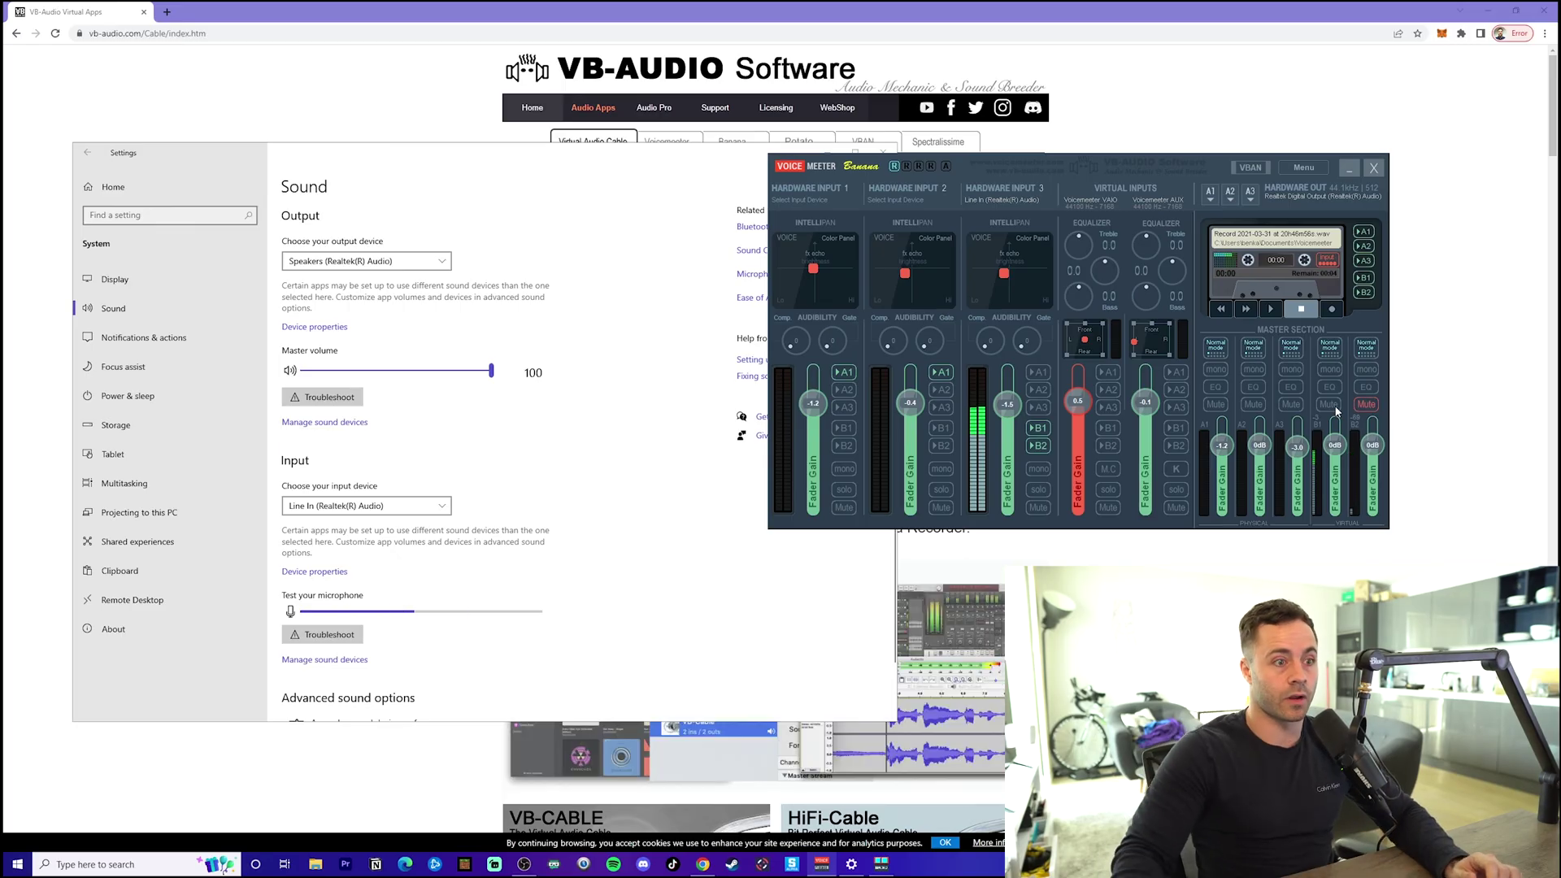
drag(1132, 163, 973, 185)
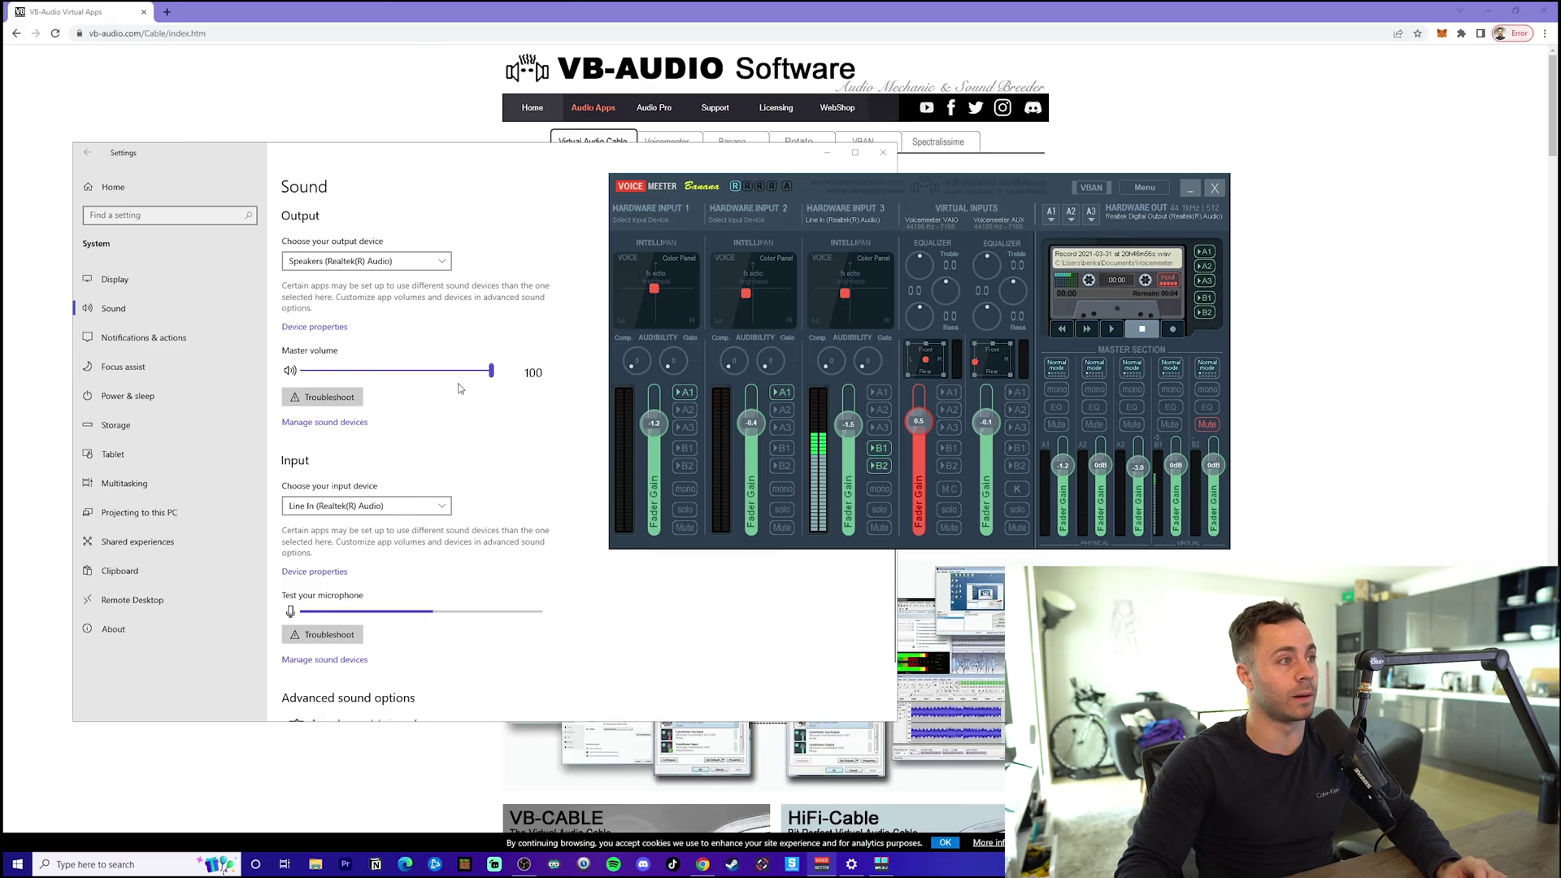
- Confirm Speakers (Realtek(R) Audio) as output and Line In (Realtek(R) Audio) as input on the Sound page
click(417, 291)
click(407, 261)
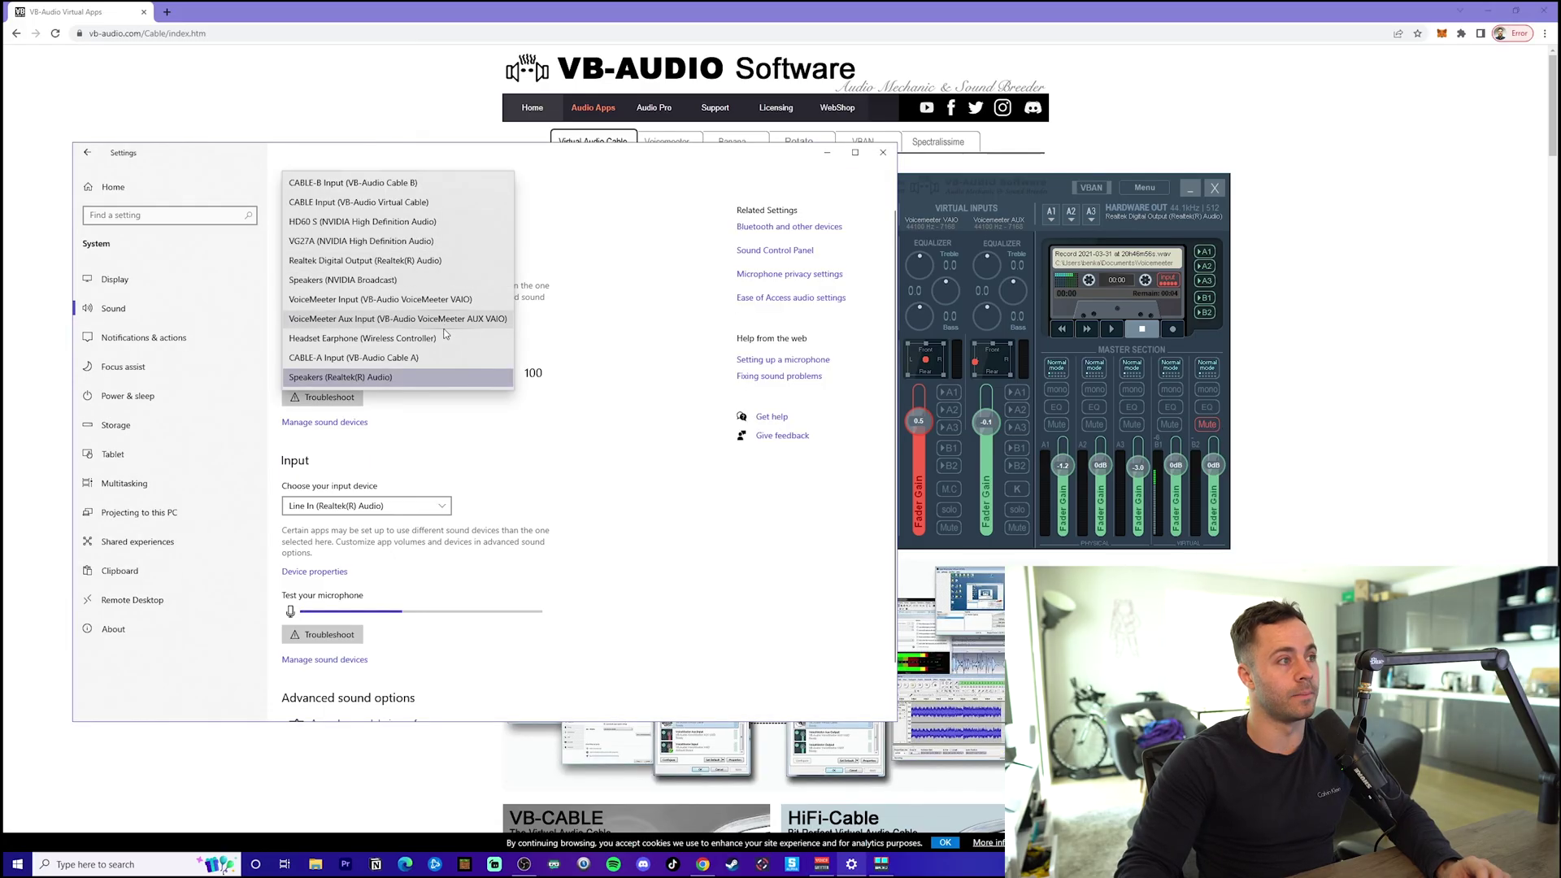
click(451, 492)
click(399, 504)
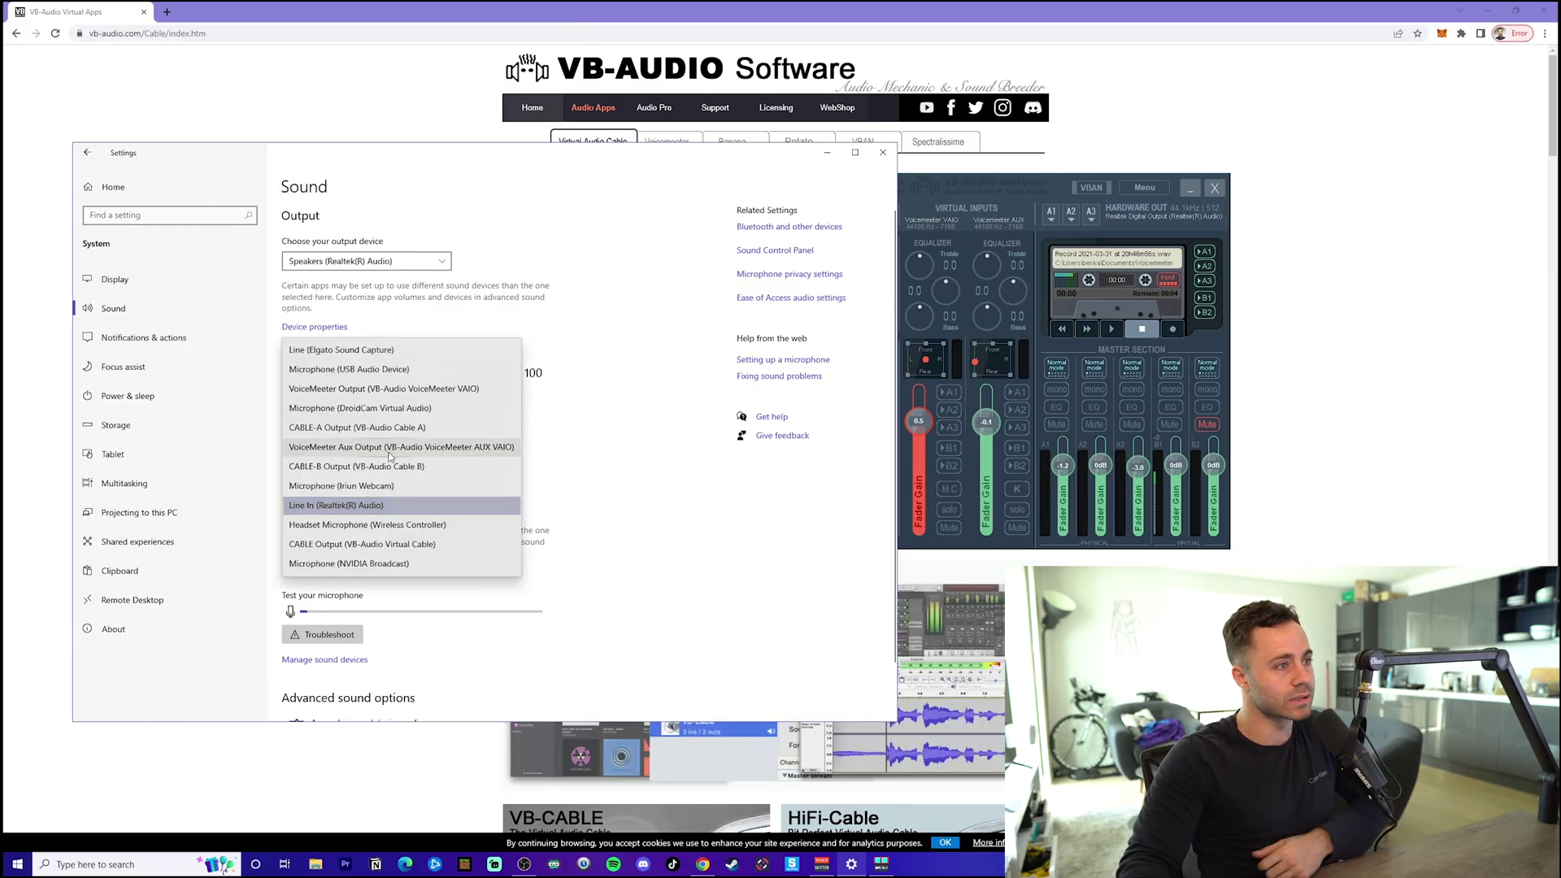
click(609, 457)
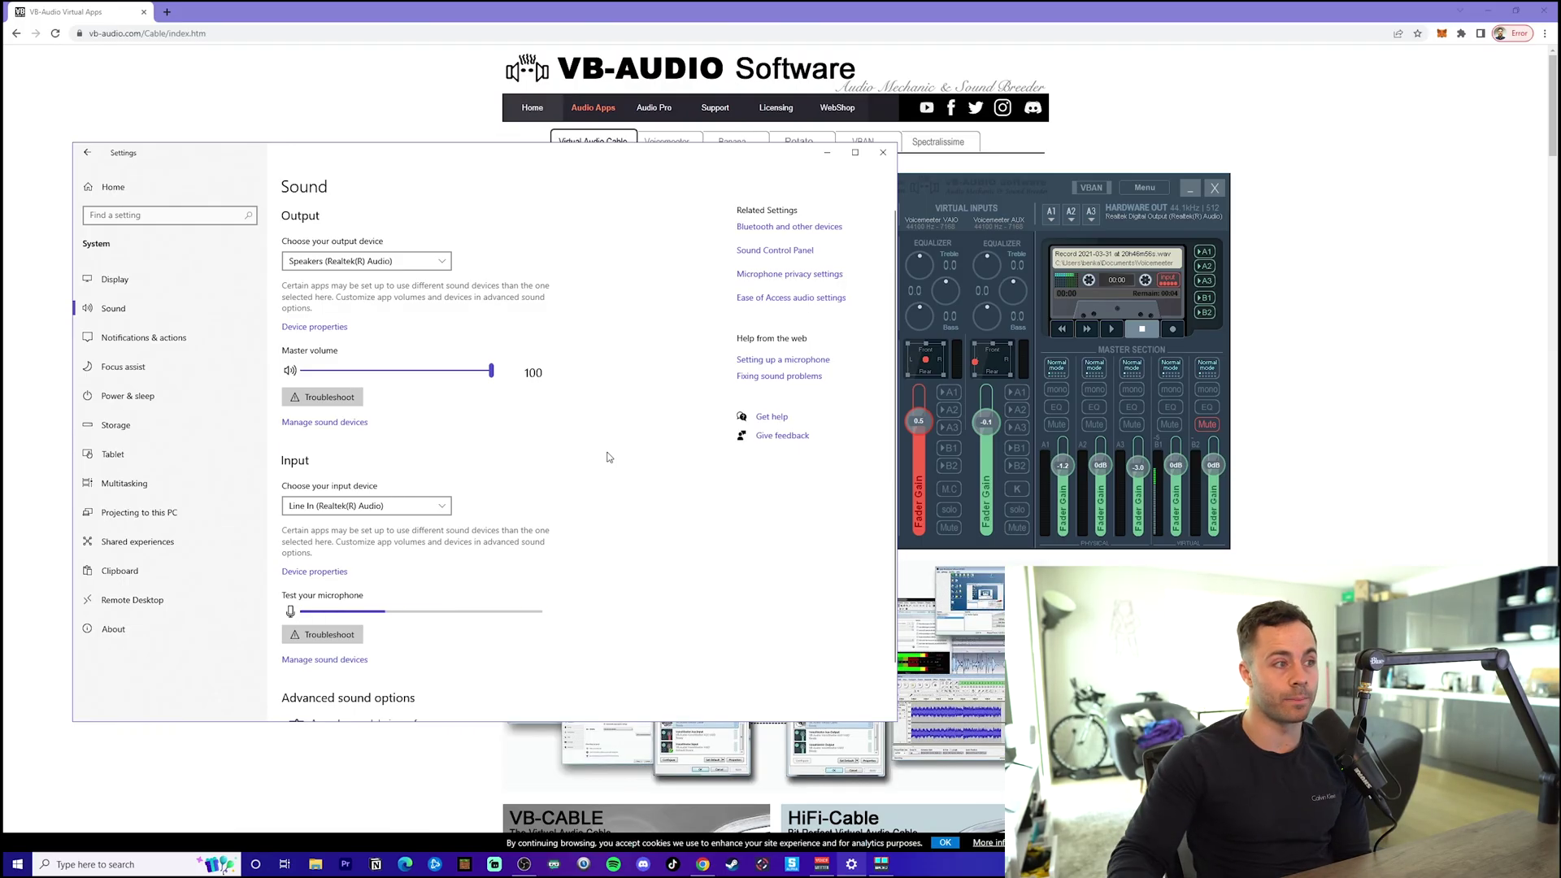
click(413, 506)
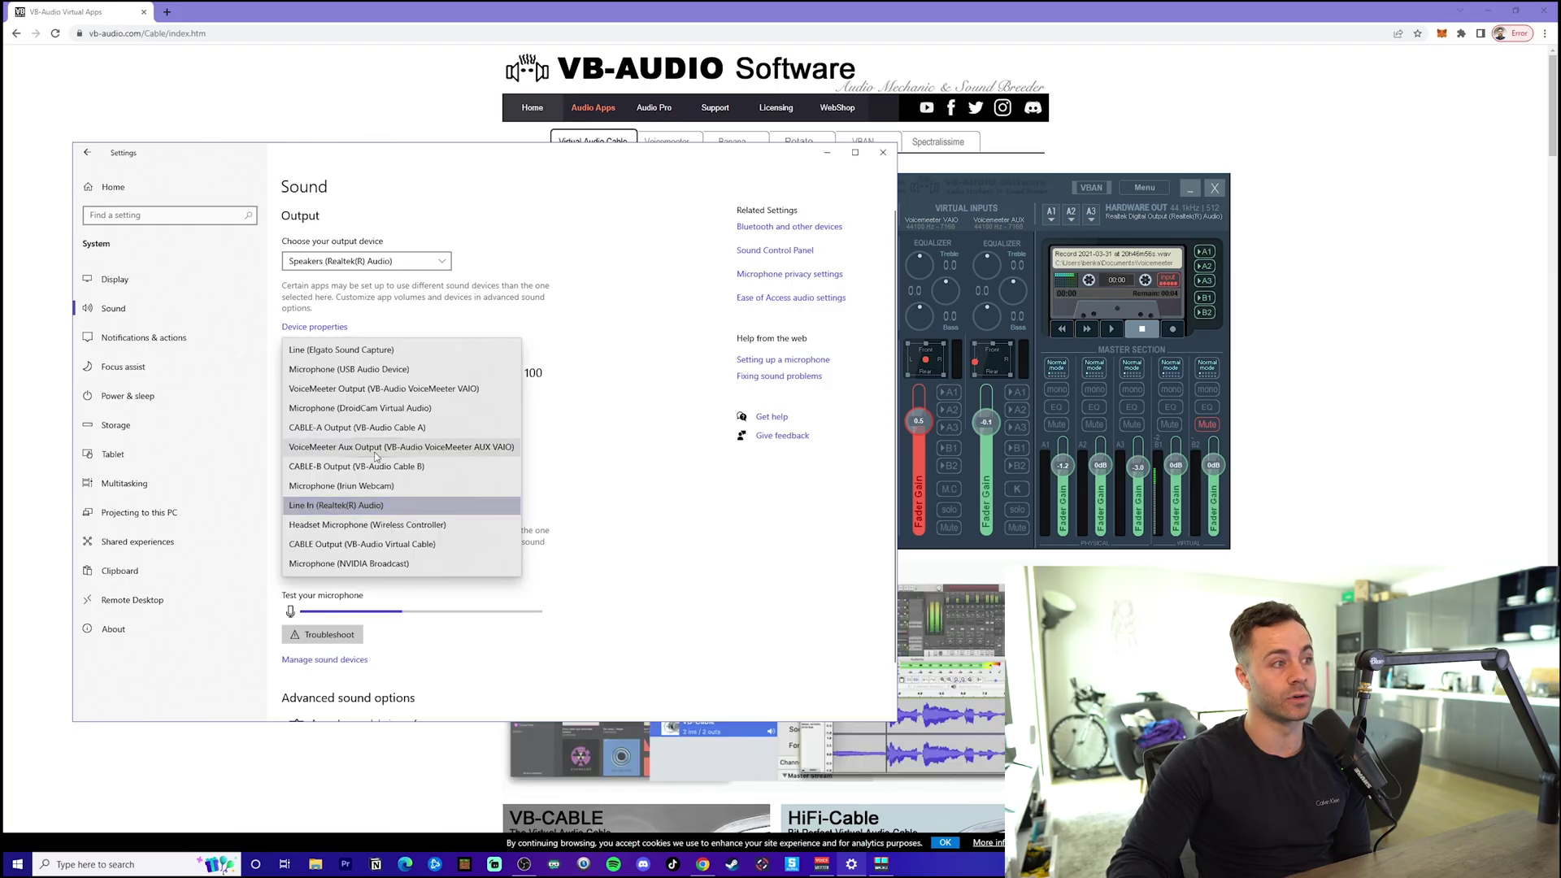
click(653, 481)
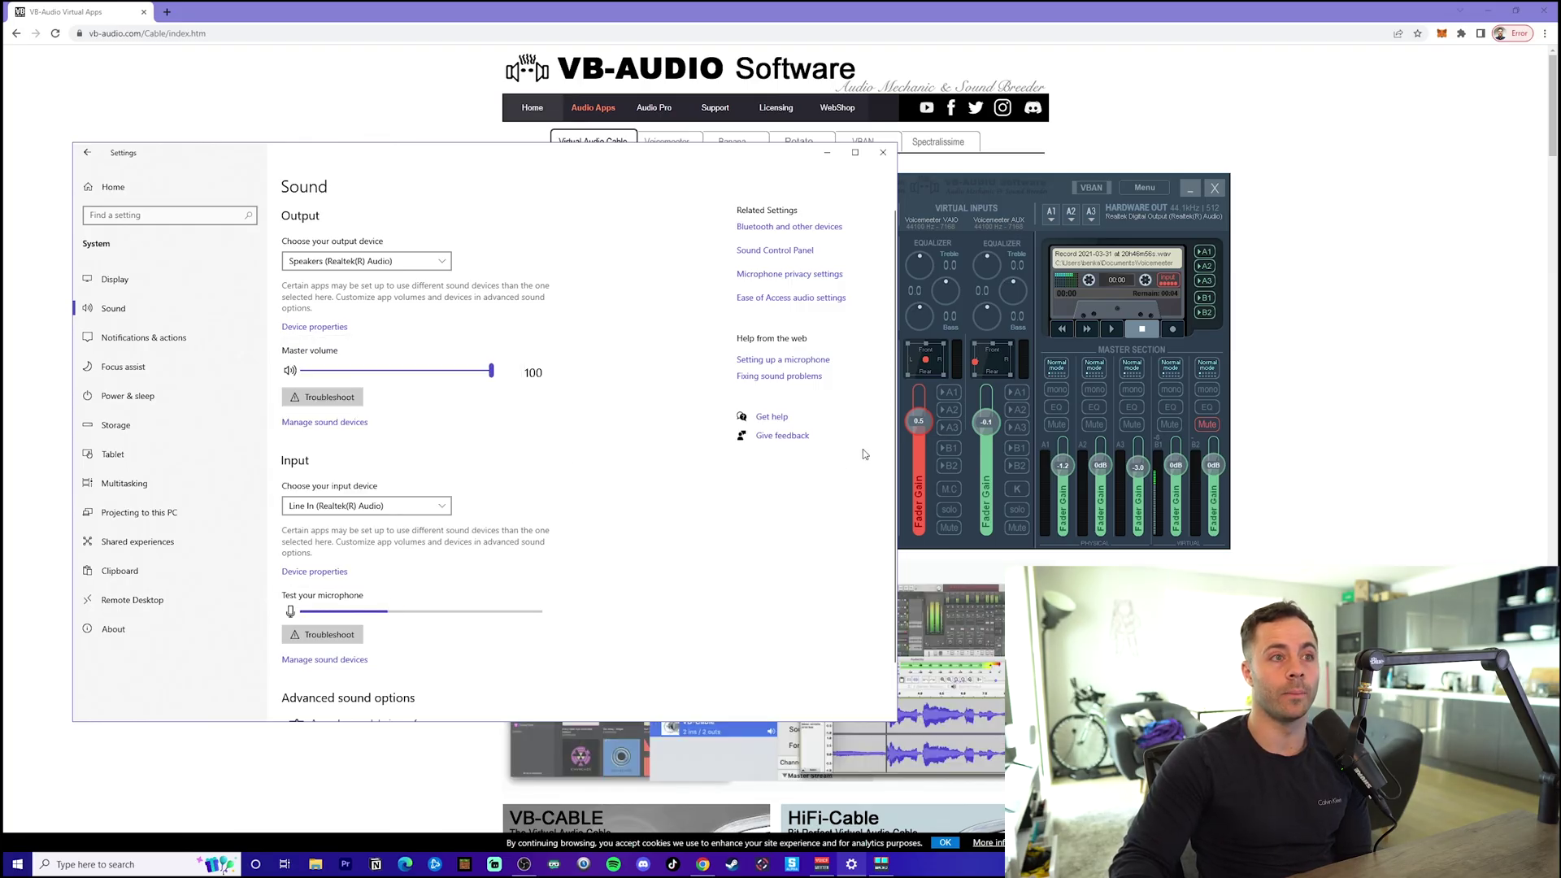
- Drag the Voicemeeter Banana mixer window over the Sound settings to bring it to the front
drag(988, 185, 1117, 178)
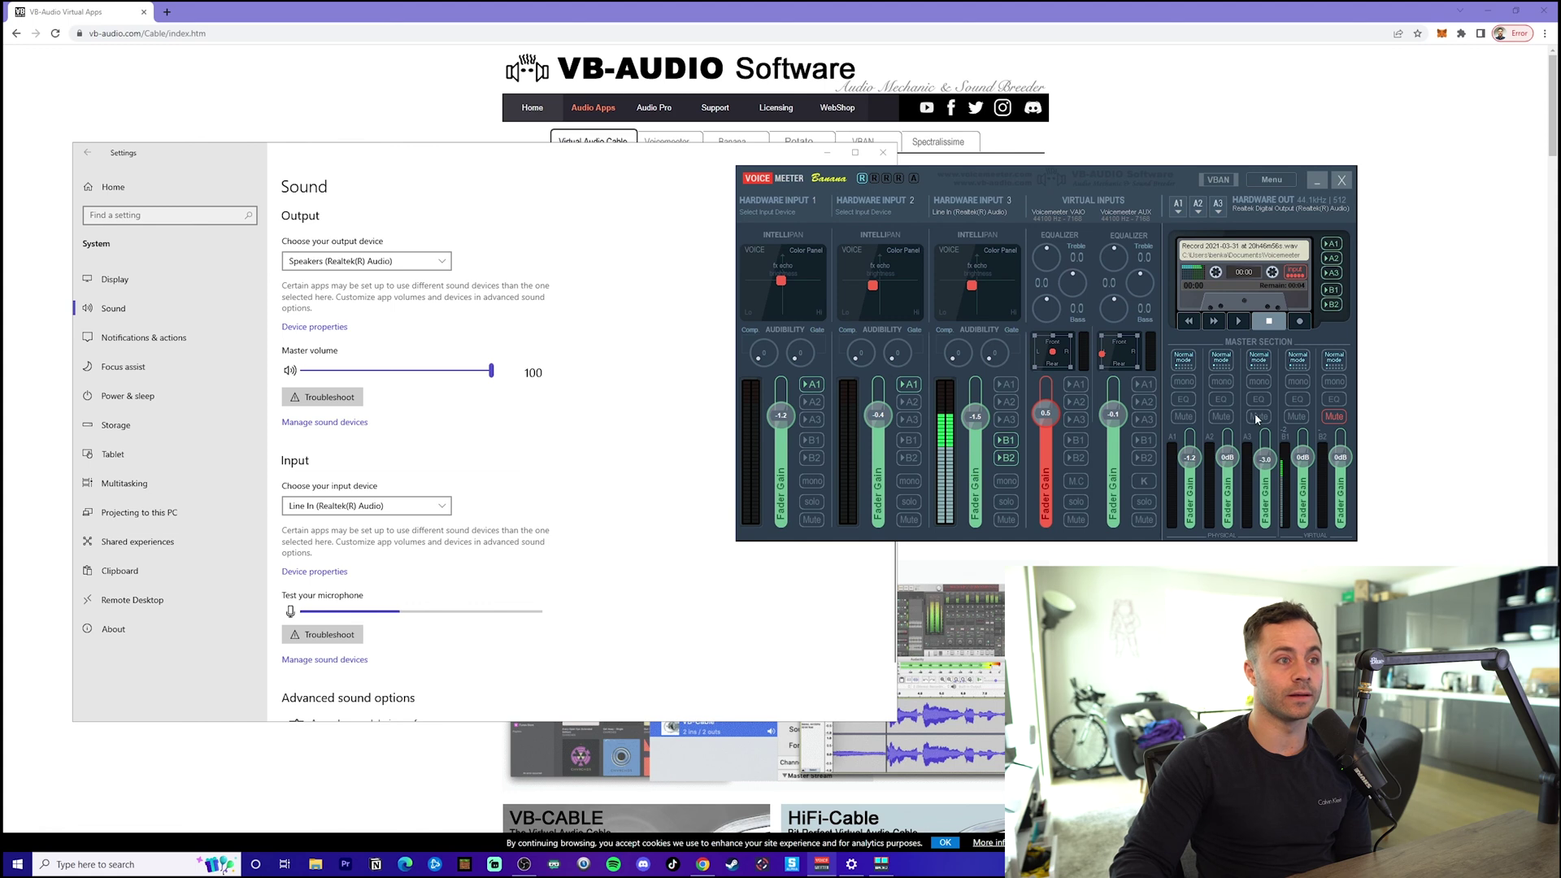